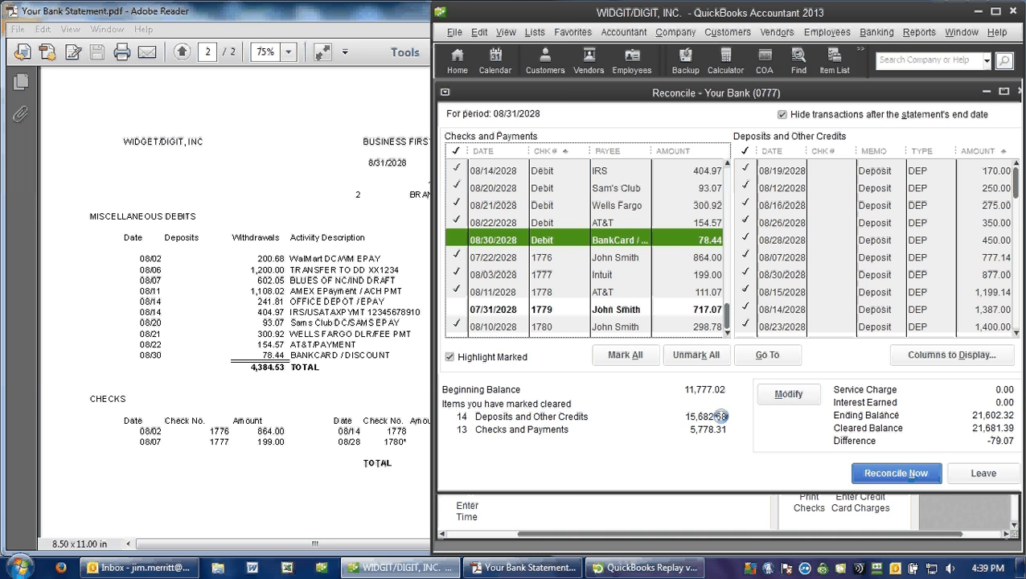
Step: Compare the bank statement's totals and debits with the reconciliation, and mark the 08/30/2028 BankCard debit of 78.44 as cleared
{"action": "left_click", "coordinate": [381, 347]}
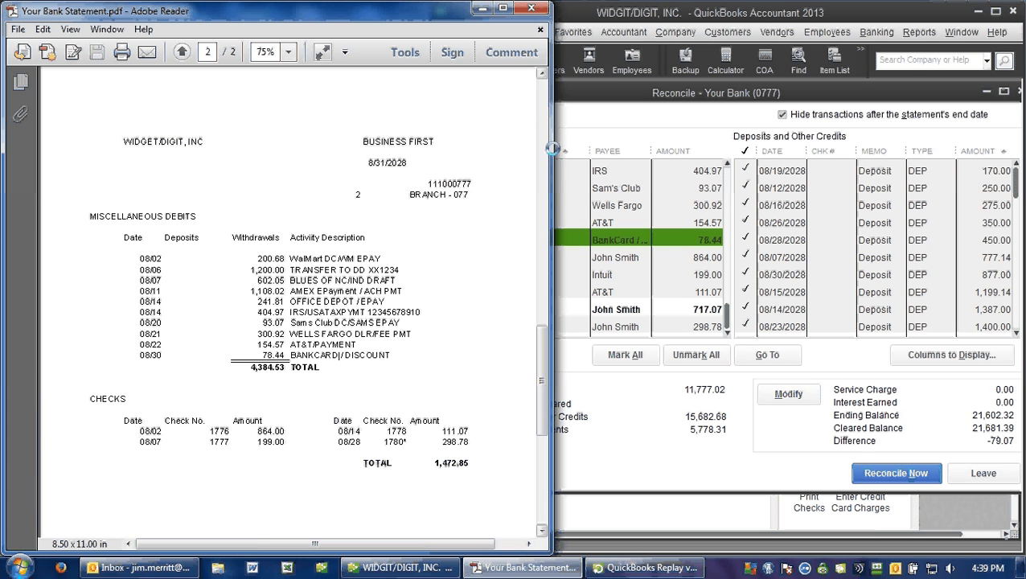
{"action": "left_click", "coordinate": [541, 113]}
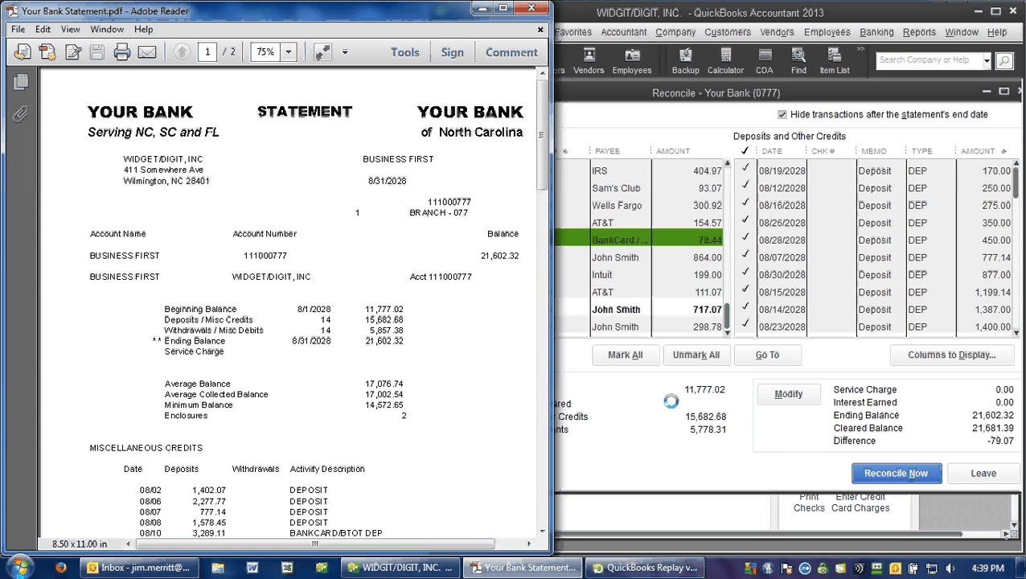
{"action": "left_click", "coordinate": [620, 435]}
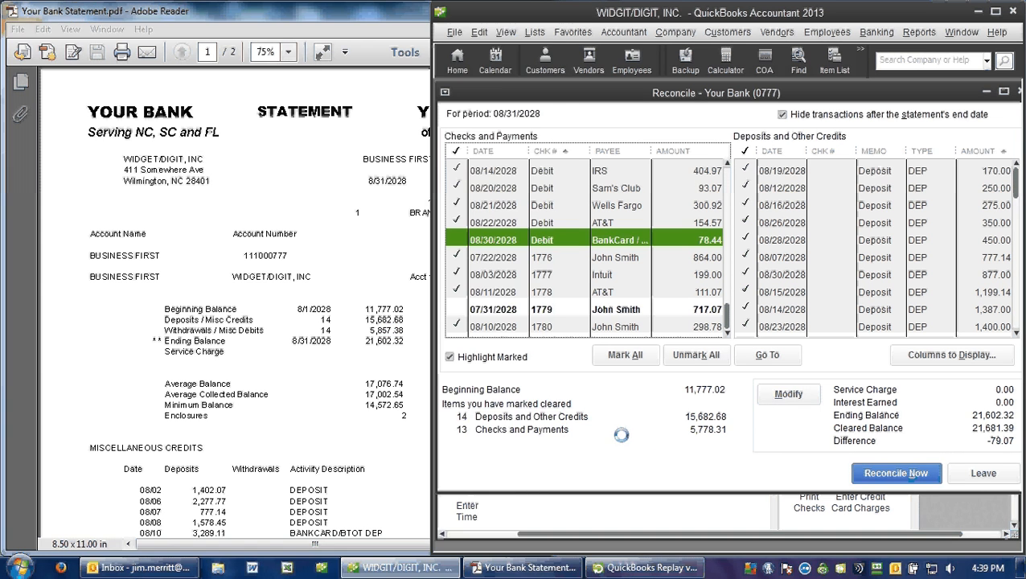
{"action": "left_click", "coordinate": [315, 404]}
{"action": "scroll", "coordinate": [317, 410], "scroll_direction": "down", "scroll_amount": 3}
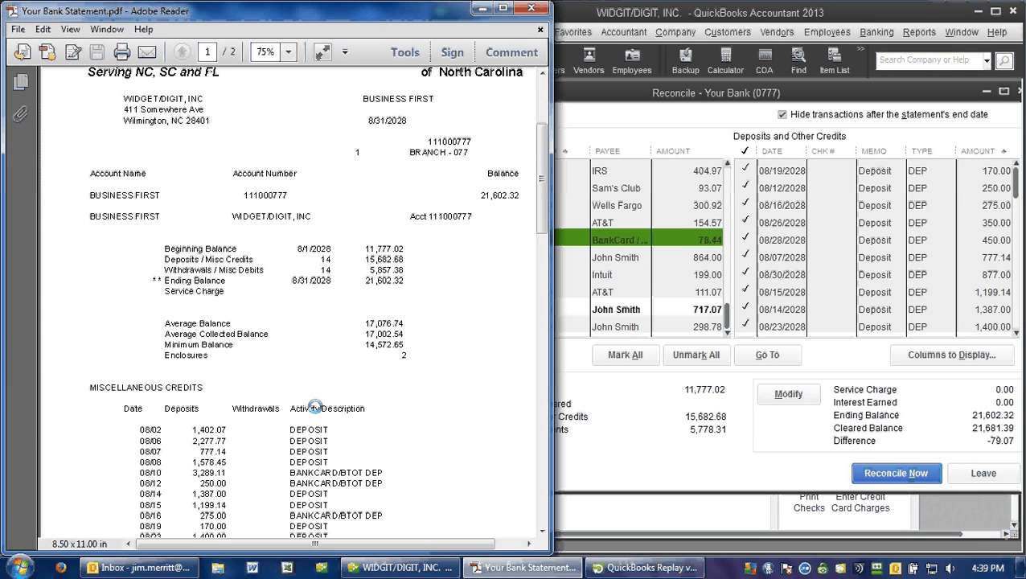
{"action": "scroll", "coordinate": [318, 411], "scroll_direction": "down", "scroll_amount": 10}
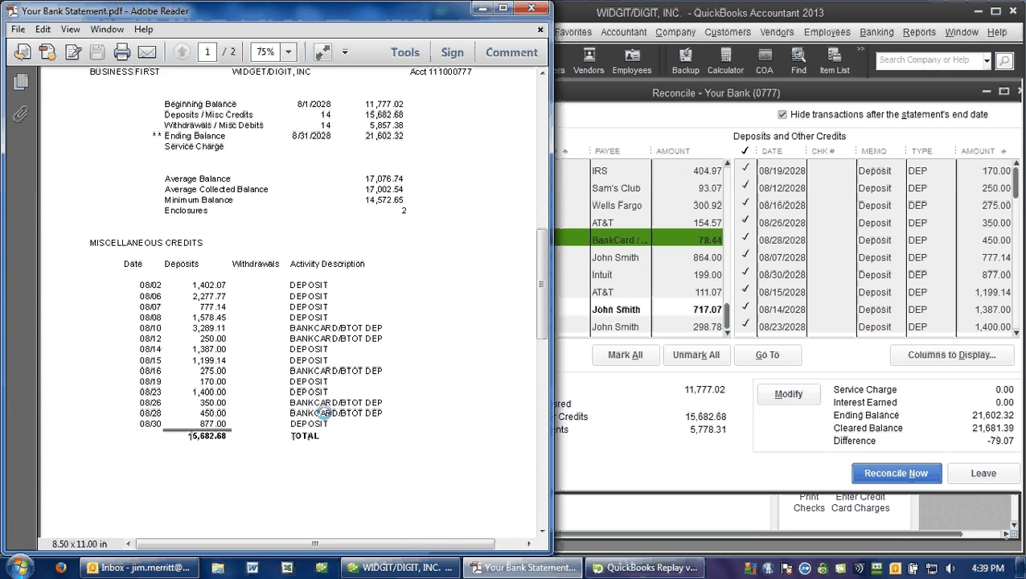
{"action": "scroll", "coordinate": [326, 411], "scroll_direction": "down", "scroll_amount": 2}
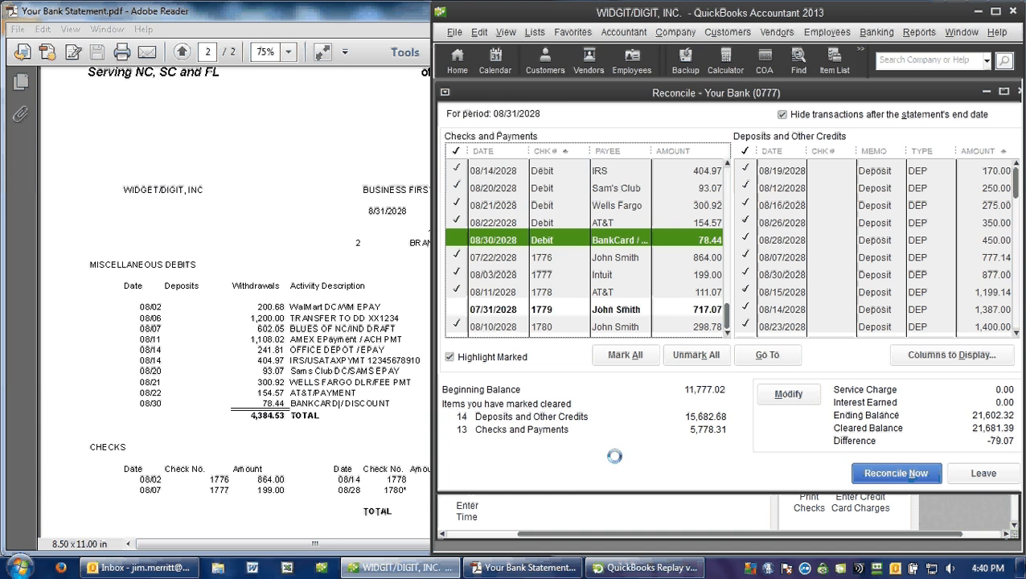
{"action": "left_click", "coordinate": [579, 449]}
{"action": "left_click", "coordinate": [457, 238]}
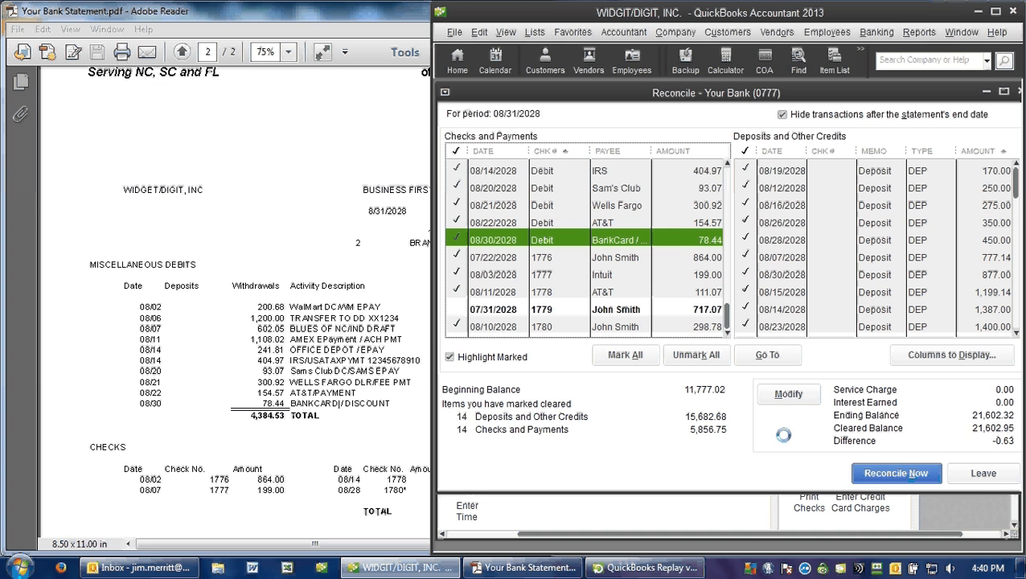
Step: Check the reconciliation's beginning balance, ending balance and service charge against the bank statement summary, and continue without changing them
{"action": "left_click", "coordinate": [788, 394]}
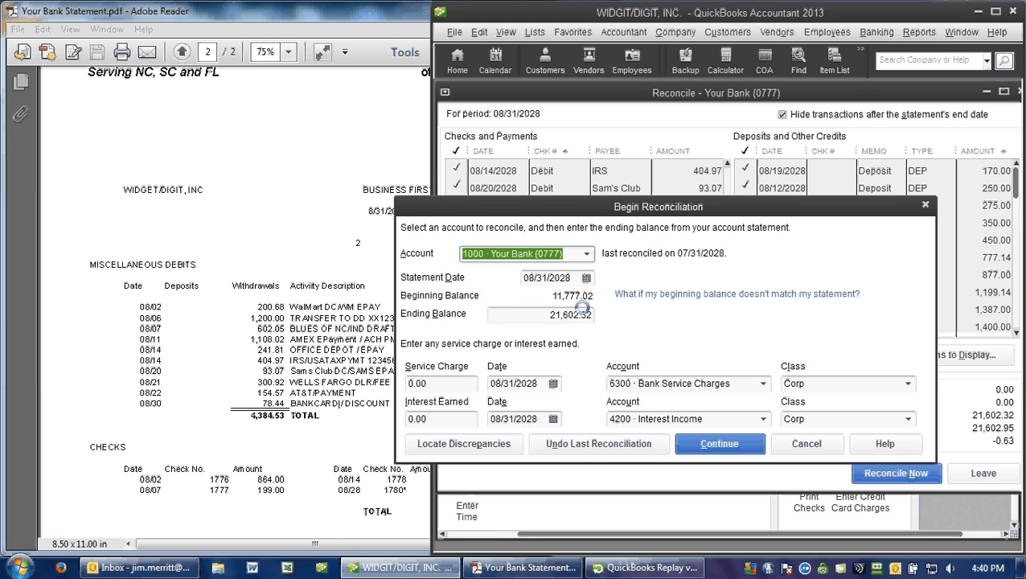
{"action": "left_click", "coordinate": [325, 234]}
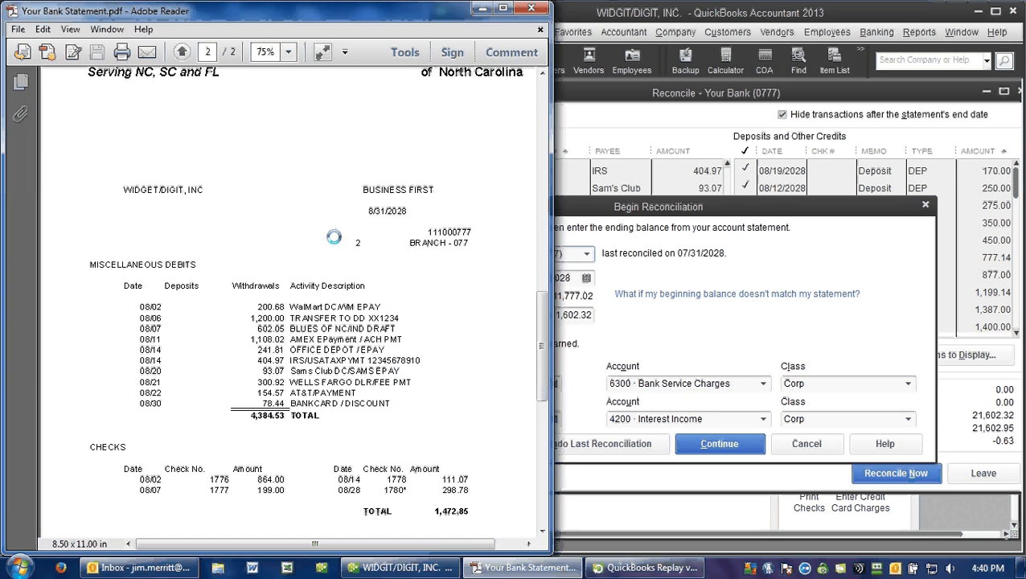
{"action": "scroll", "coordinate": [326, 234], "scroll_direction": "up", "scroll_amount": 1}
{"action": "scroll", "coordinate": [265, 225], "scroll_direction": "up", "scroll_amount": 8}
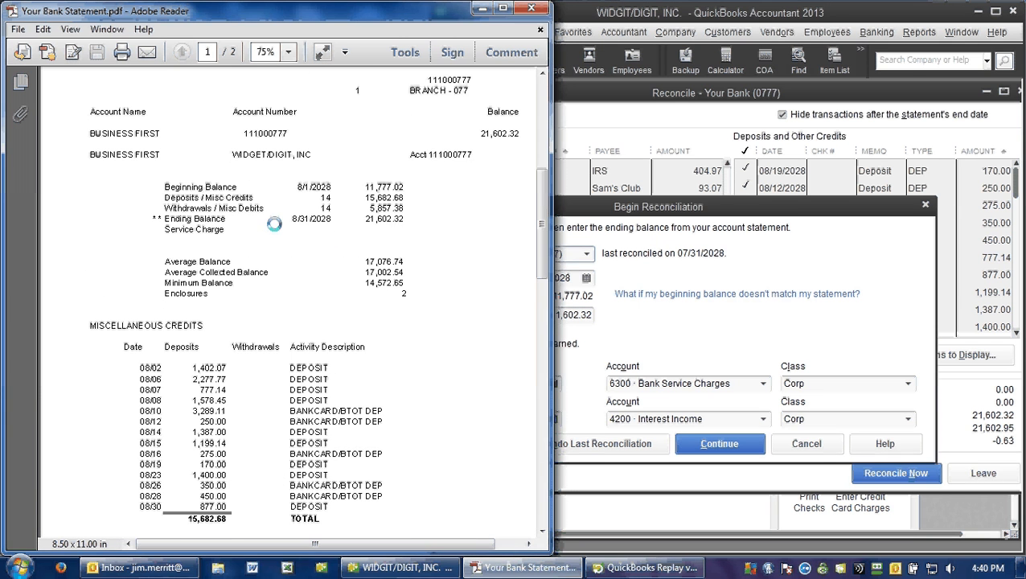
{"action": "left_click", "coordinate": [775, 332]}
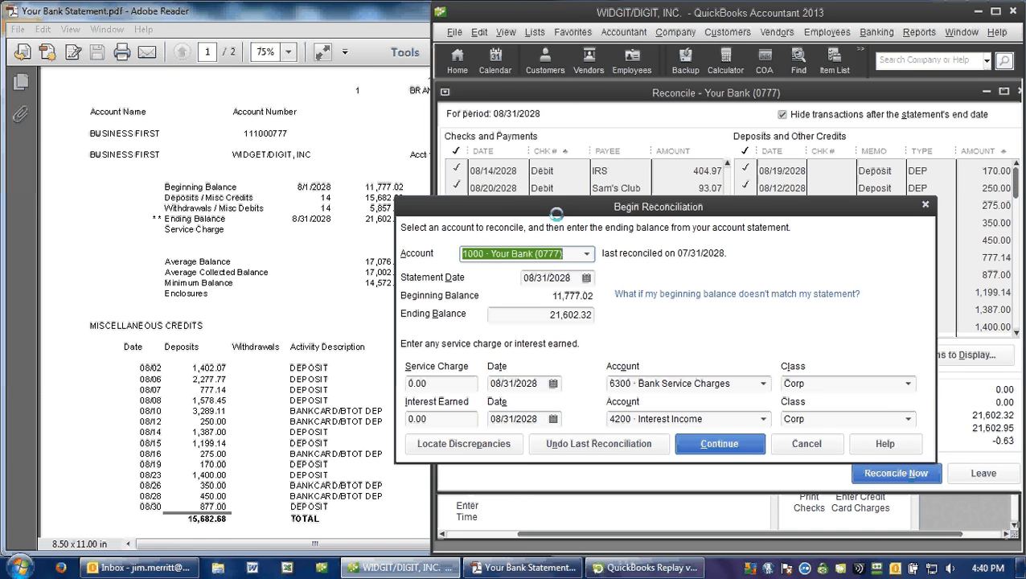
{"action": "left_click_drag", "start_coordinate": [563, 208], "coordinate": [607, 205]}
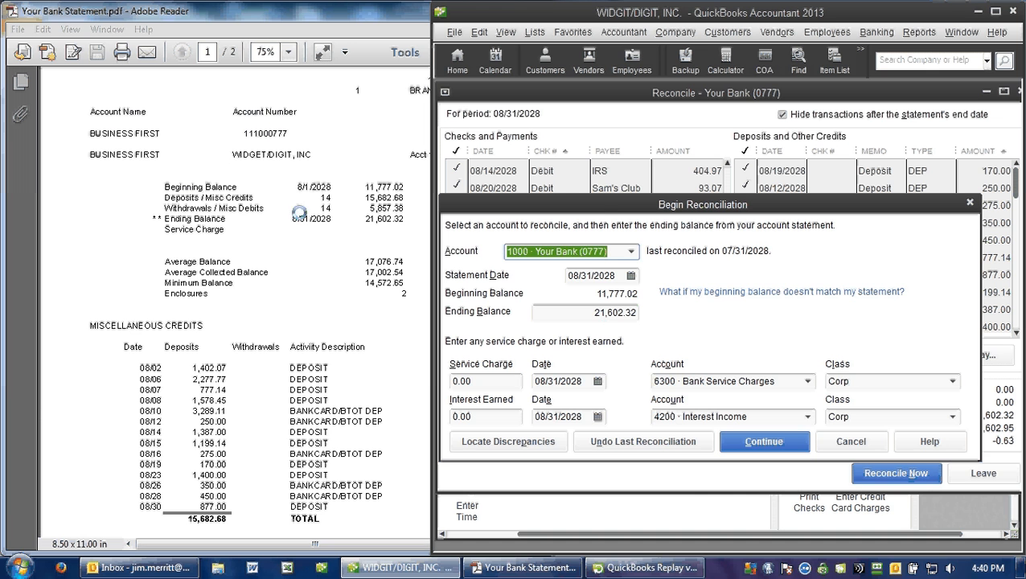
{"action": "left_click", "coordinate": [763, 442]}
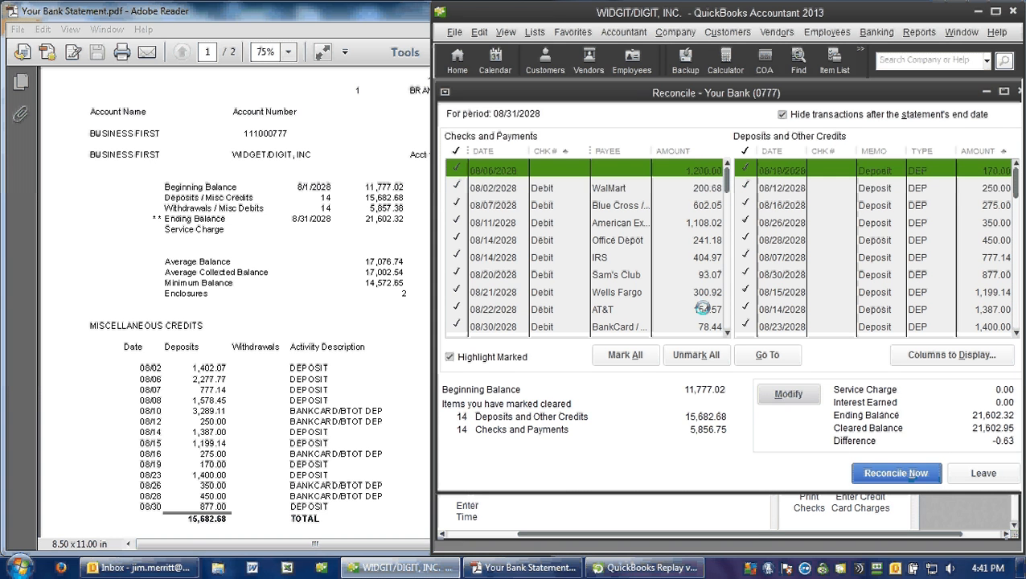
Step: Compare the statement's debits with the cleared payments, and correct the 08/14/2028 Office Depot debit to 241.81 and save it
{"action": "left_click", "coordinate": [402, 320]}
{"action": "scroll", "coordinate": [386, 357], "scroll_direction": "down", "scroll_amount": 2}
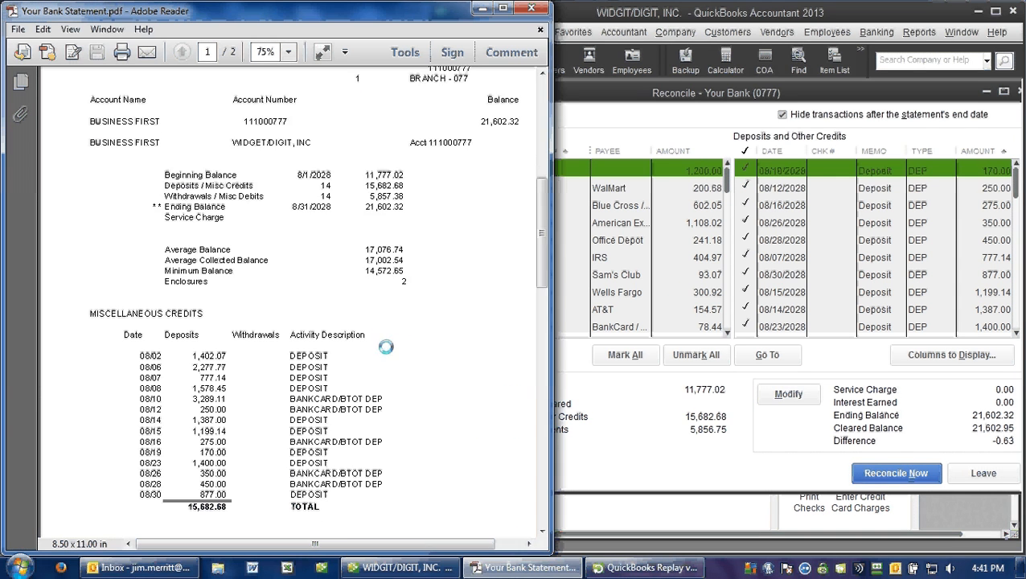
{"action": "scroll", "coordinate": [387, 358], "scroll_direction": "down", "scroll_amount": 15}
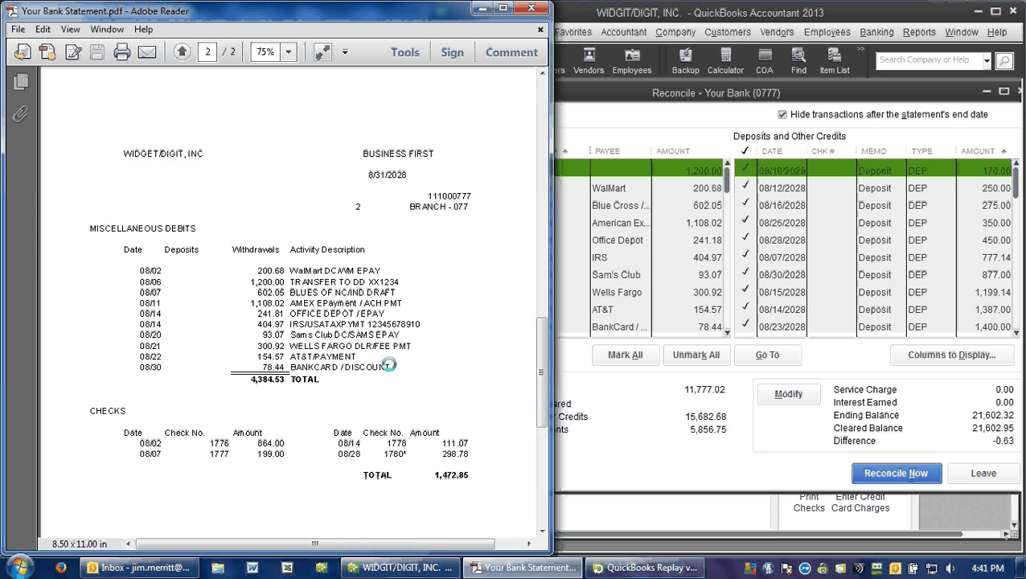
{"action": "left_click", "coordinate": [672, 411]}
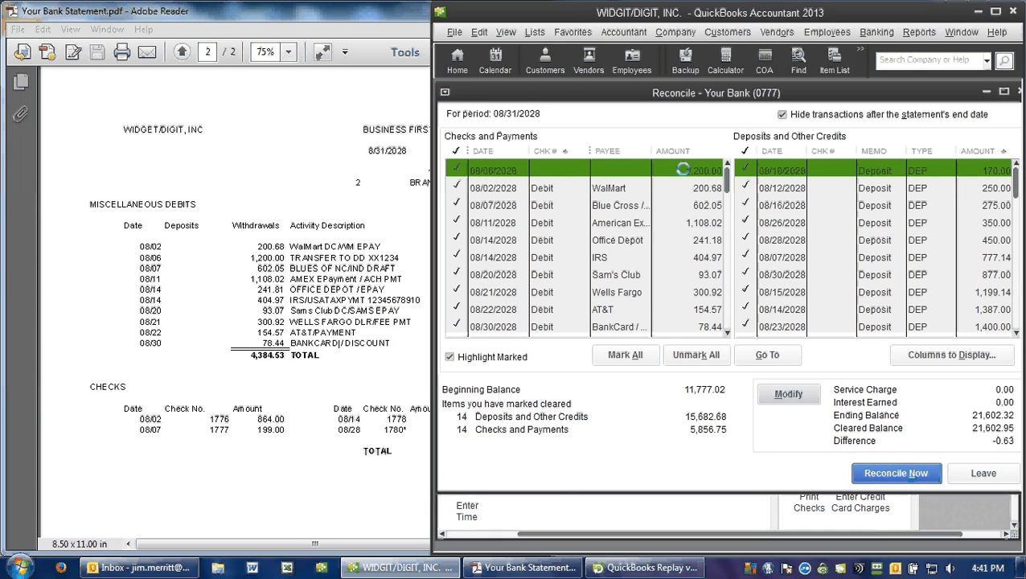
{"action": "left_click", "coordinate": [671, 240]}
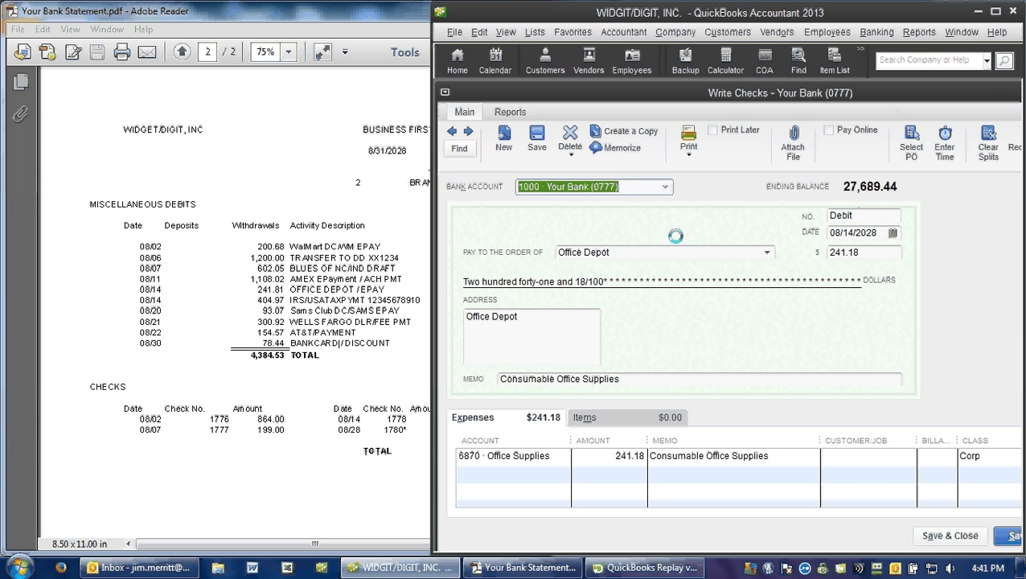
{"action": "left_click", "coordinate": [859, 253]}
{"action": "key", "text": "BackSpace"}
{"action": "key", "text": "BackSpace"}
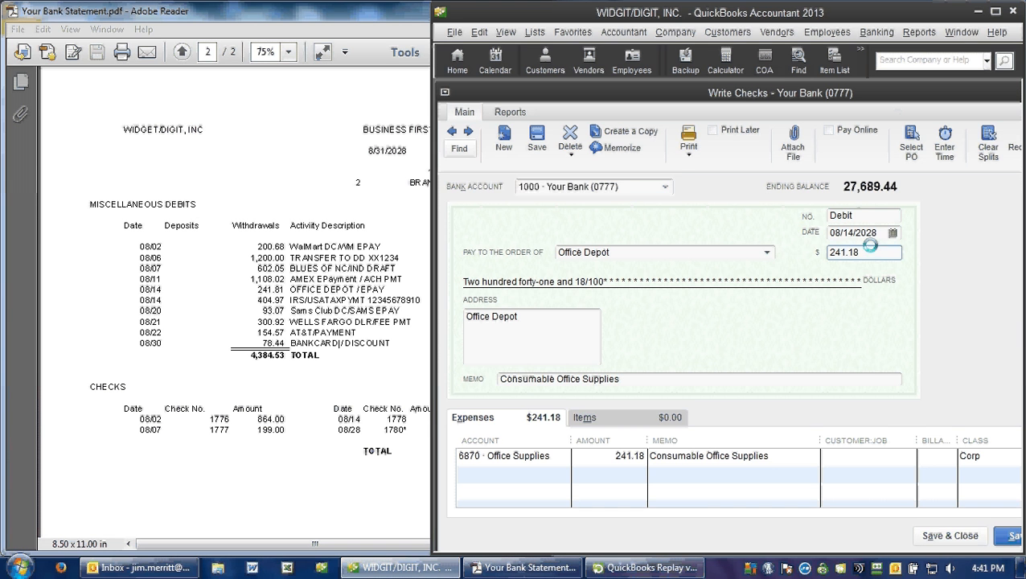
{"action": "type", "text": "81"}
{"action": "key", "text": "Tab"}
{"action": "left_click", "coordinate": [950, 535]}
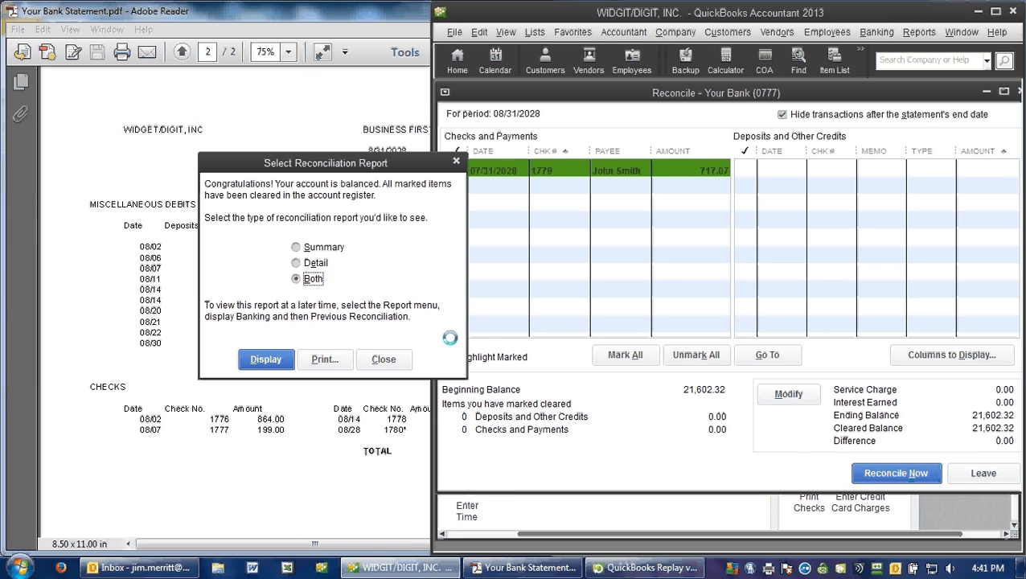
Step: Select the Summary reconciliation report but close the choice without displaying it, and open the check register for the Your Bank account
{"action": "left_click", "coordinate": [322, 247]}
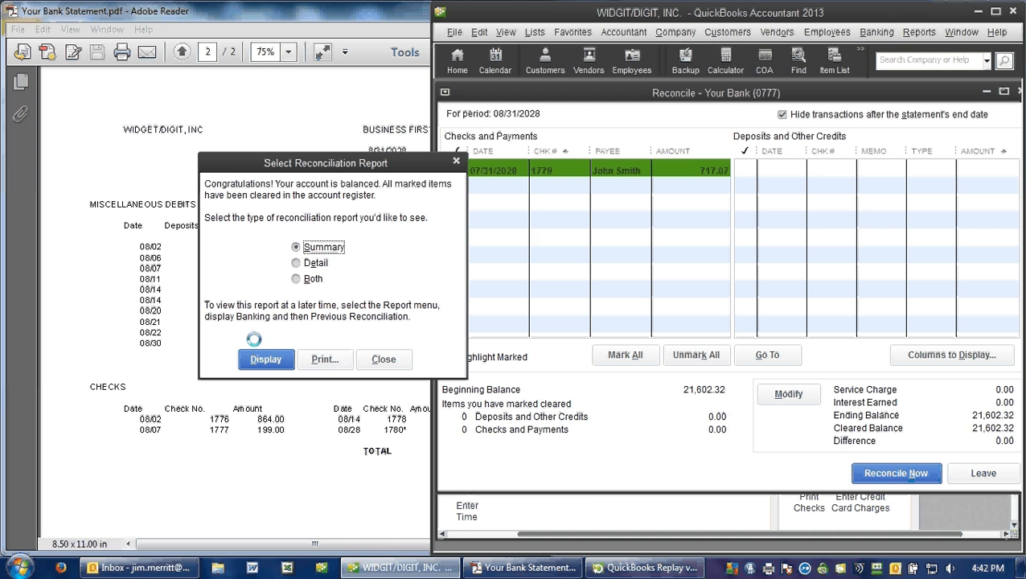
{"action": "left_click", "coordinate": [384, 359]}
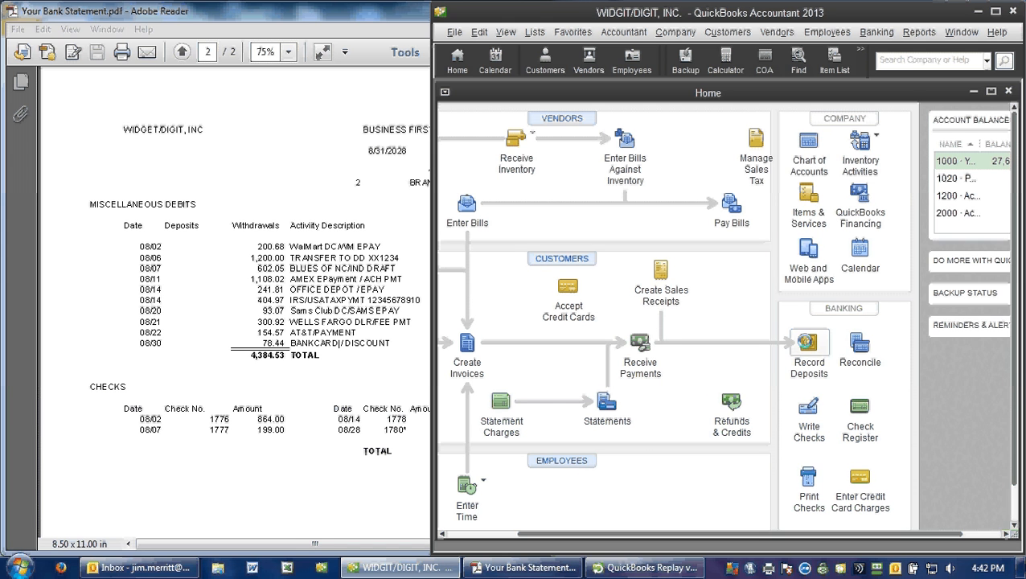
{"action": "left_click", "coordinate": [859, 418]}
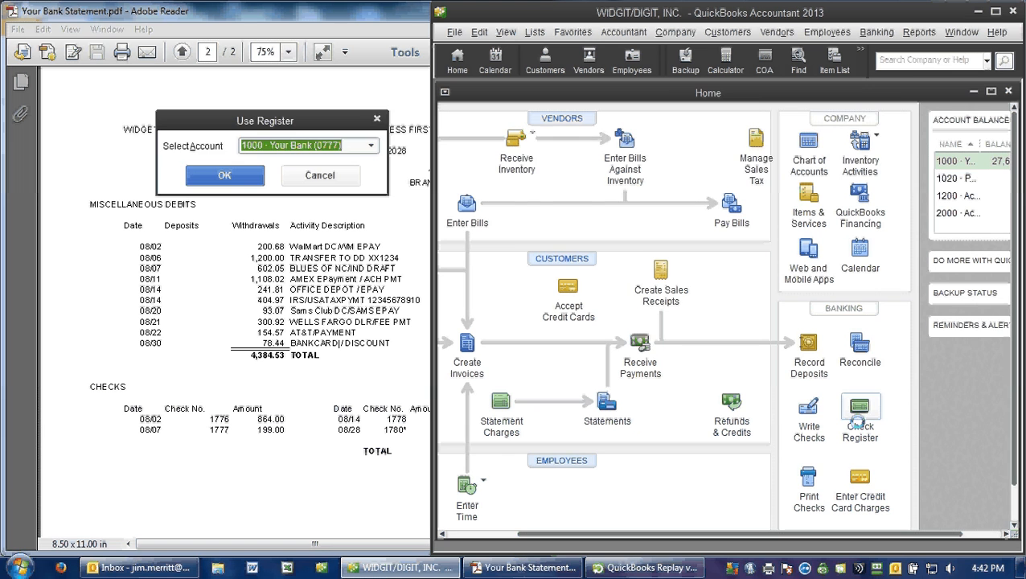
{"action": "left_click", "coordinate": [249, 174]}
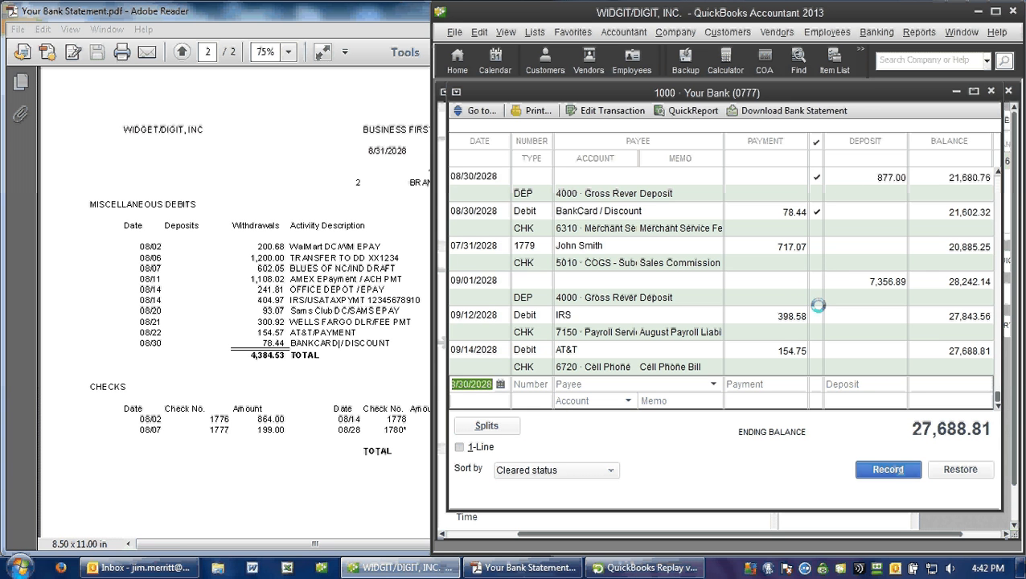
Step: Mark check 1779 for 717.07 as cleared in the register and record the change
{"action": "left_click", "coordinate": [818, 260]}
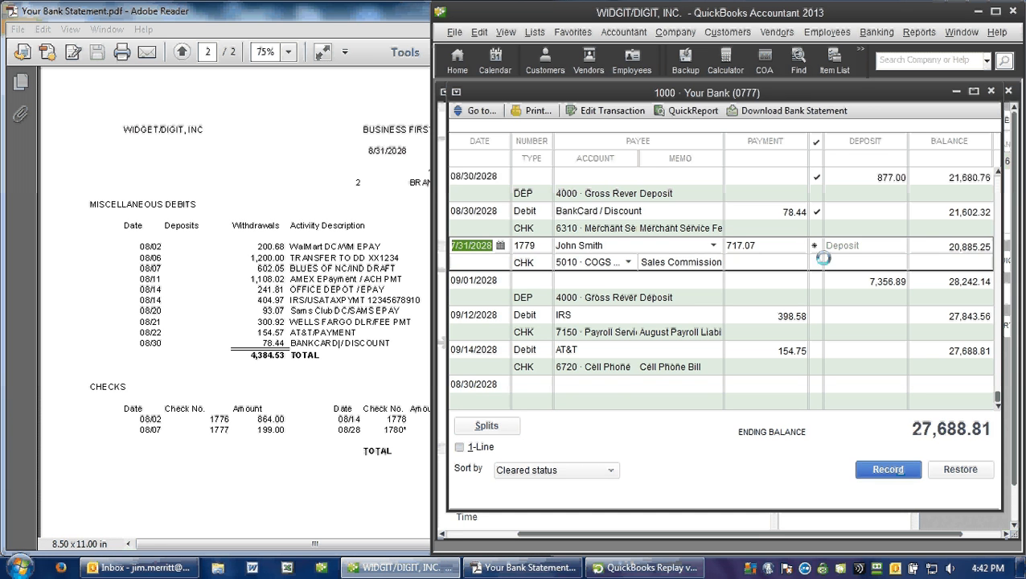
{"action": "left_click", "coordinate": [822, 345]}
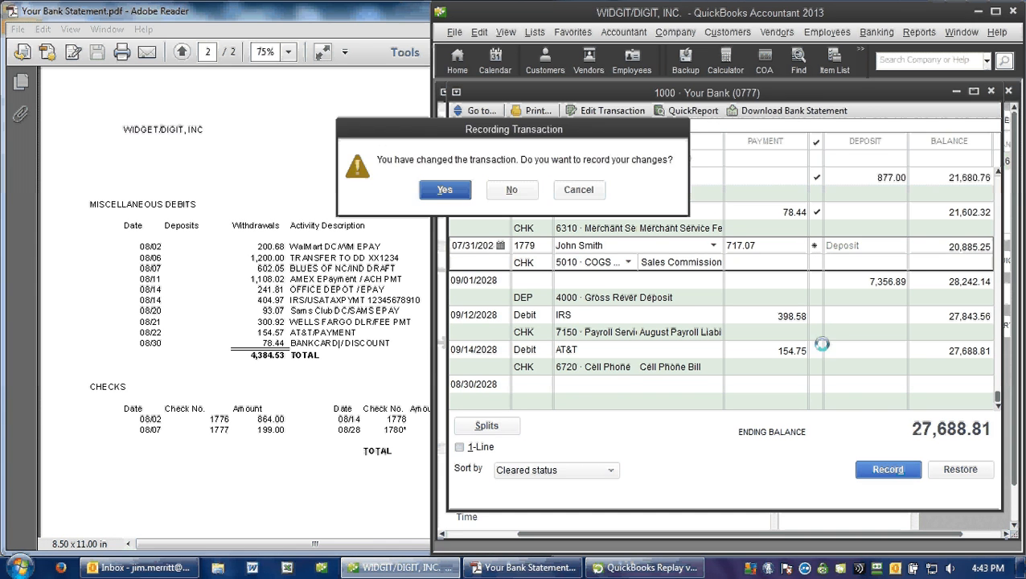
{"action": "key", "text": "Return"}
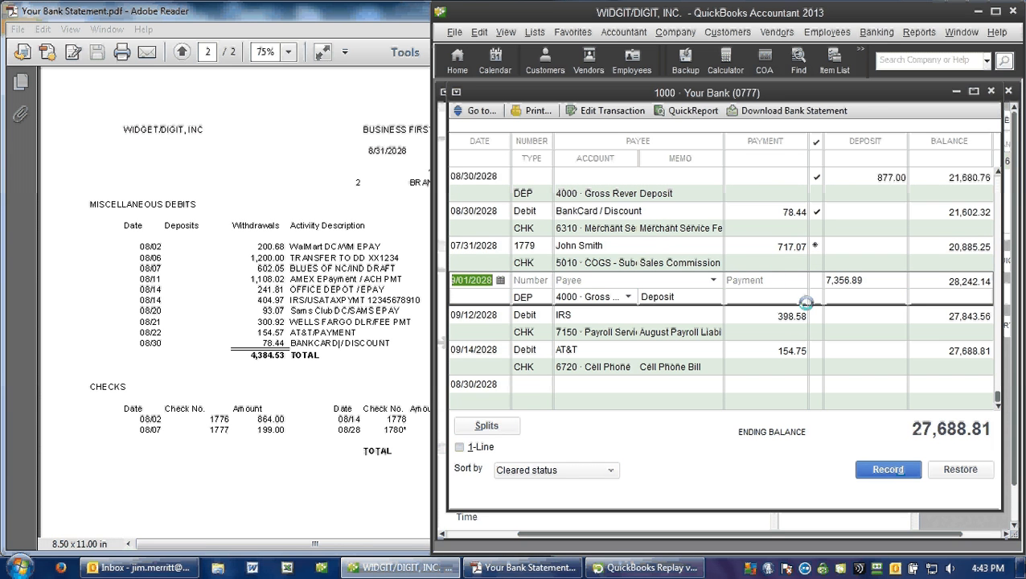
Step: Begin a new reconciliation from the register for statement date 09/30/2028 with an ending balance of 0
{"action": "right_click", "coordinate": [685, 451]}
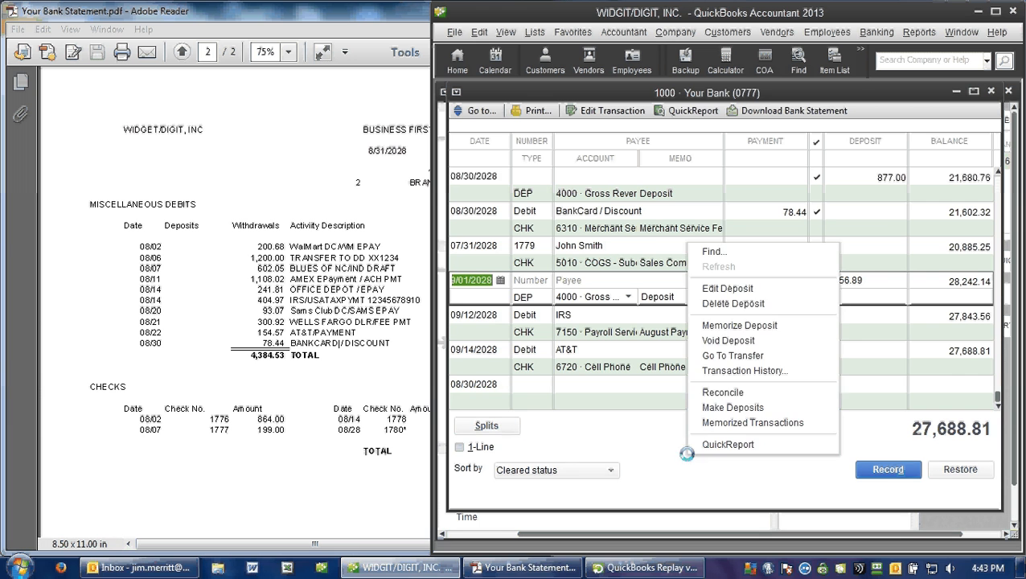
{"action": "left_click", "coordinate": [704, 394]}
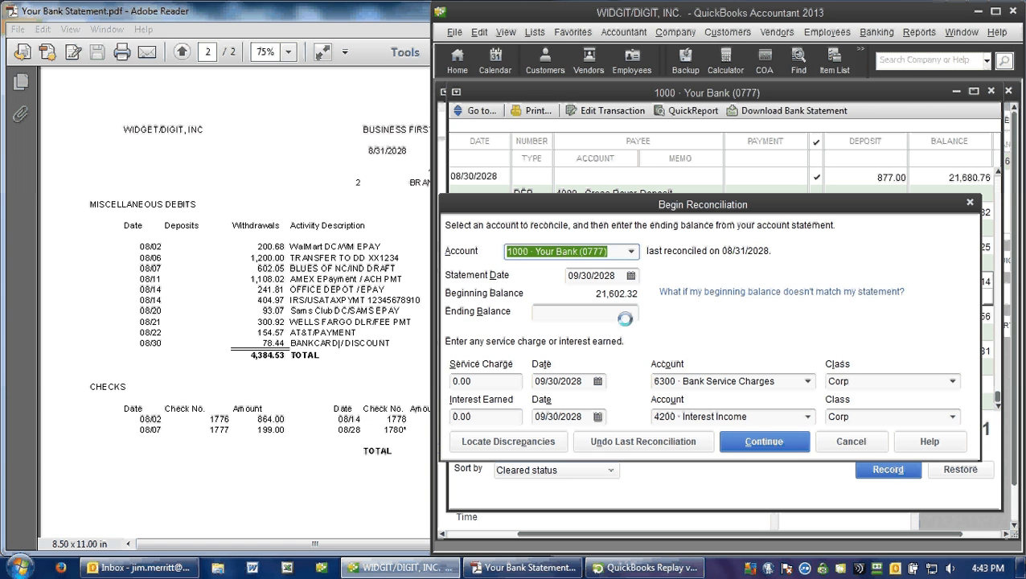
{"action": "left_click", "coordinate": [625, 316]}
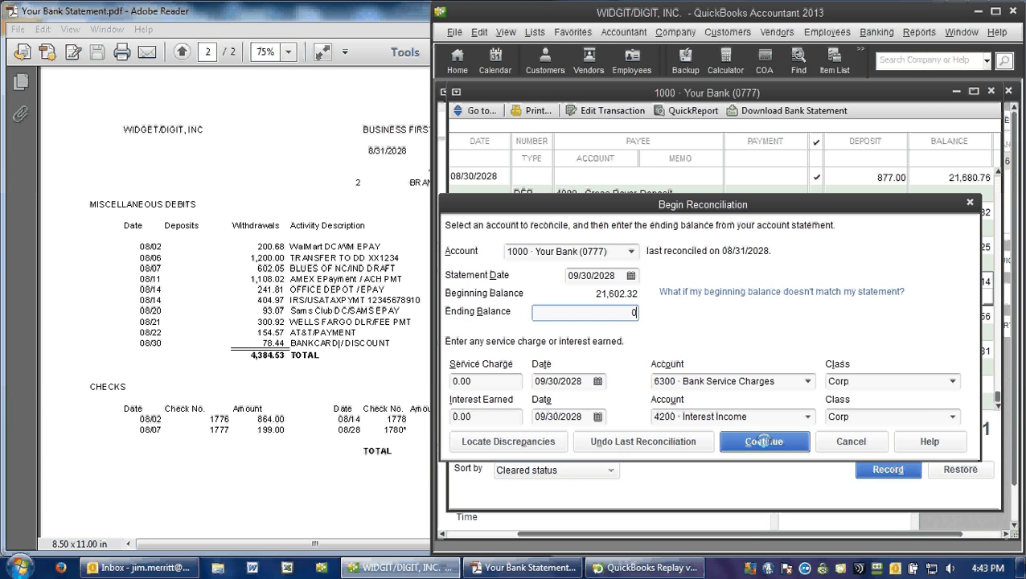
{"action": "left_click", "coordinate": [764, 441]}
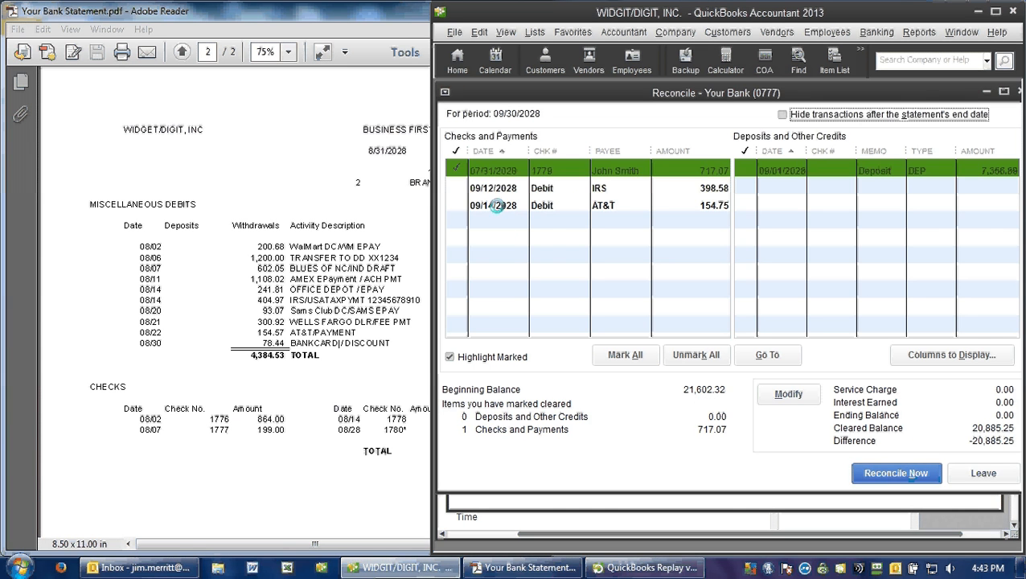
Step: Mark the AT&T debit, the IRS debit and the 09/01/2028 deposit as cleared, and leave the reconciliation without finishing it
{"action": "left_click", "coordinate": [497, 206]}
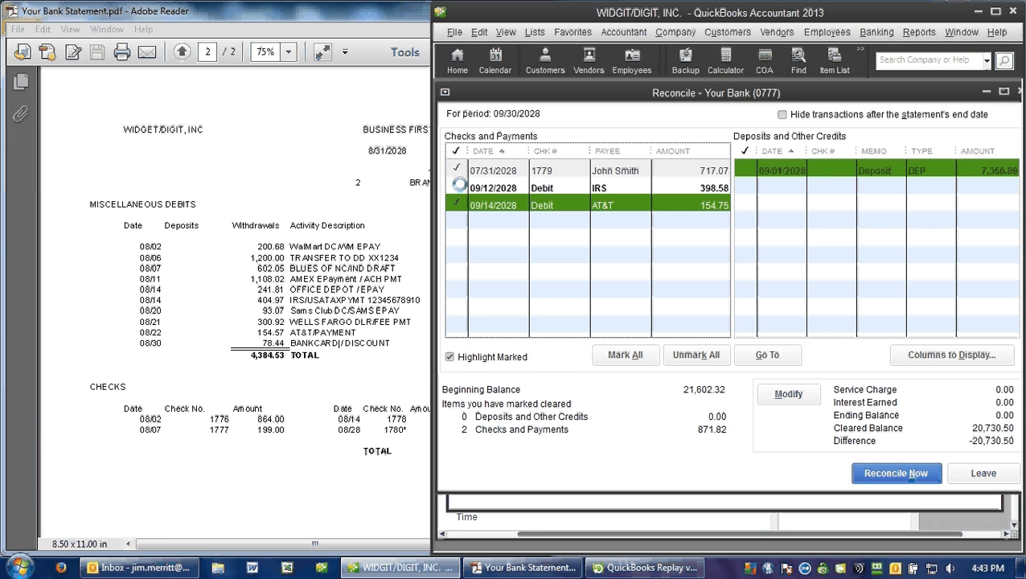
{"action": "left_click", "coordinate": [459, 187]}
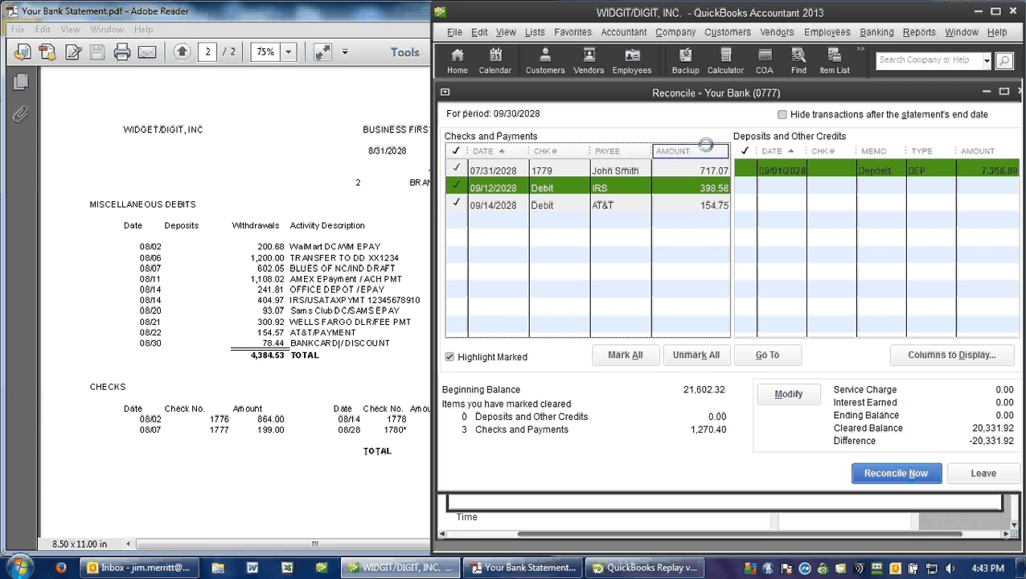
{"action": "left_click", "coordinate": [741, 169]}
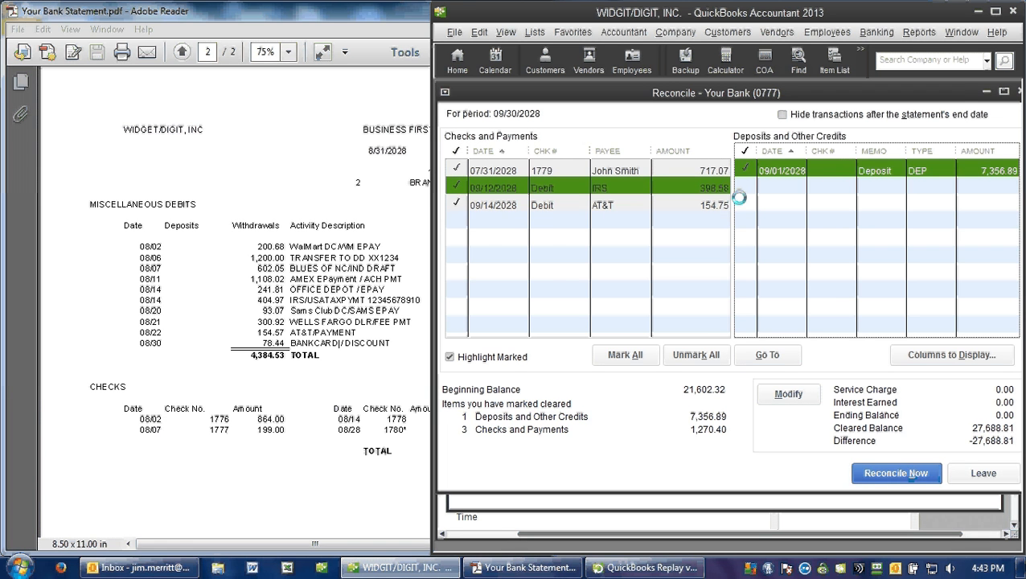
{"action": "left_click", "coordinate": [961, 473]}
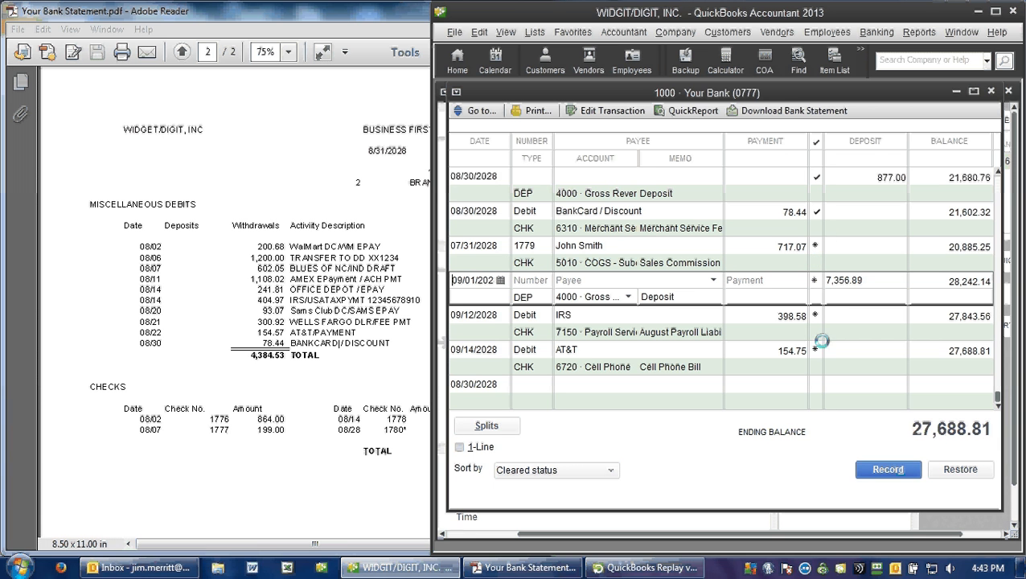
Step: Reopen the reconciliation for 09/30/2028, unmark all its transactions, and leave it without finishing
{"action": "right_click", "coordinate": [654, 453]}
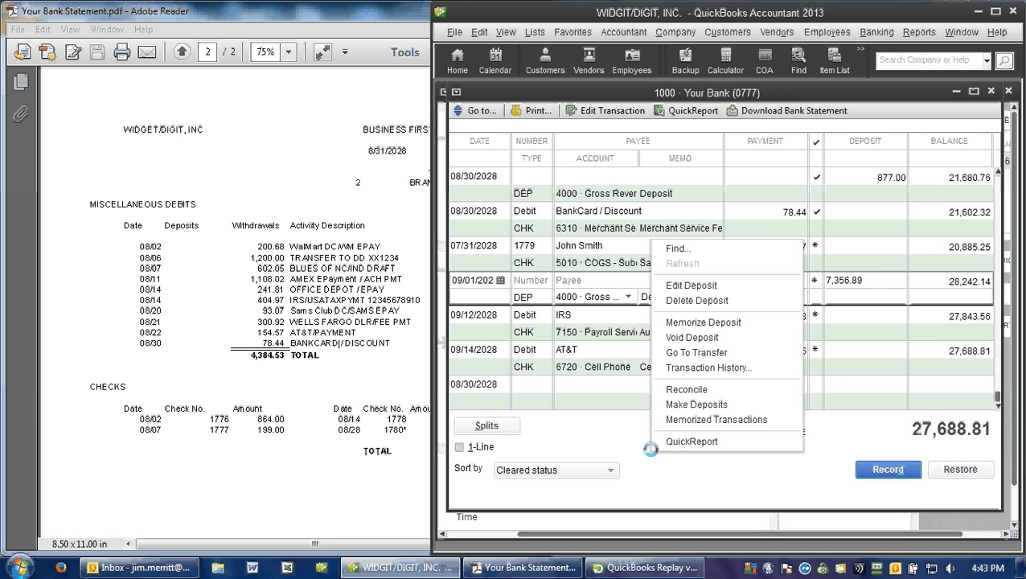
{"action": "left_click", "coordinate": [671, 451]}
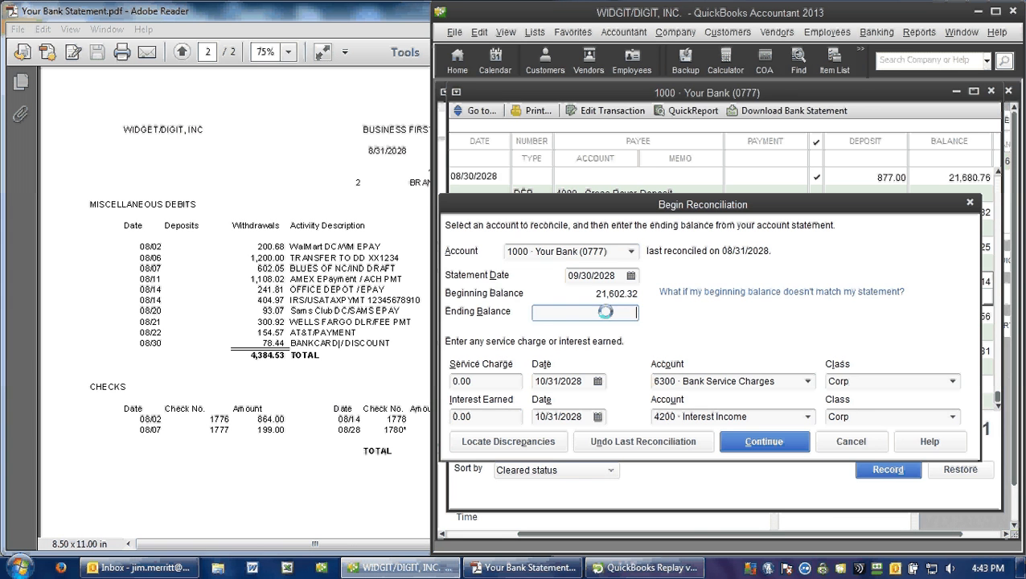
{"action": "key", "text": "Return"}
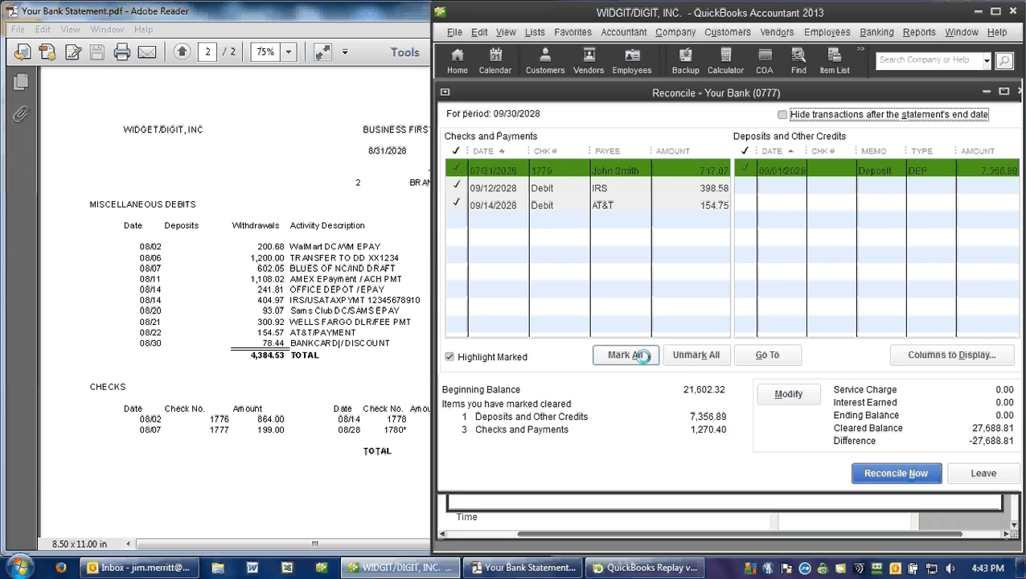
{"action": "left_click", "coordinate": [689, 354]}
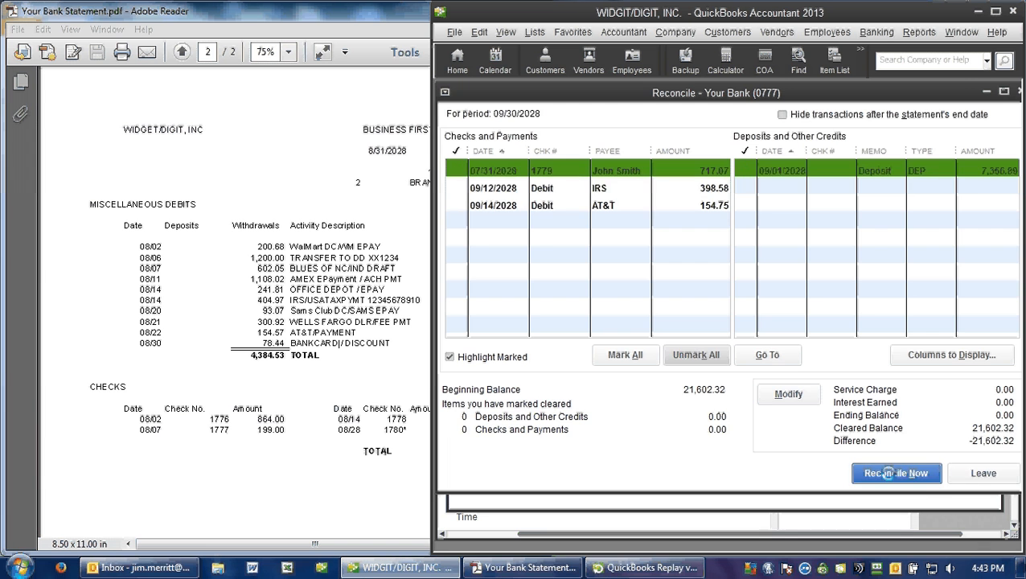
{"action": "left_click", "coordinate": [983, 473]}
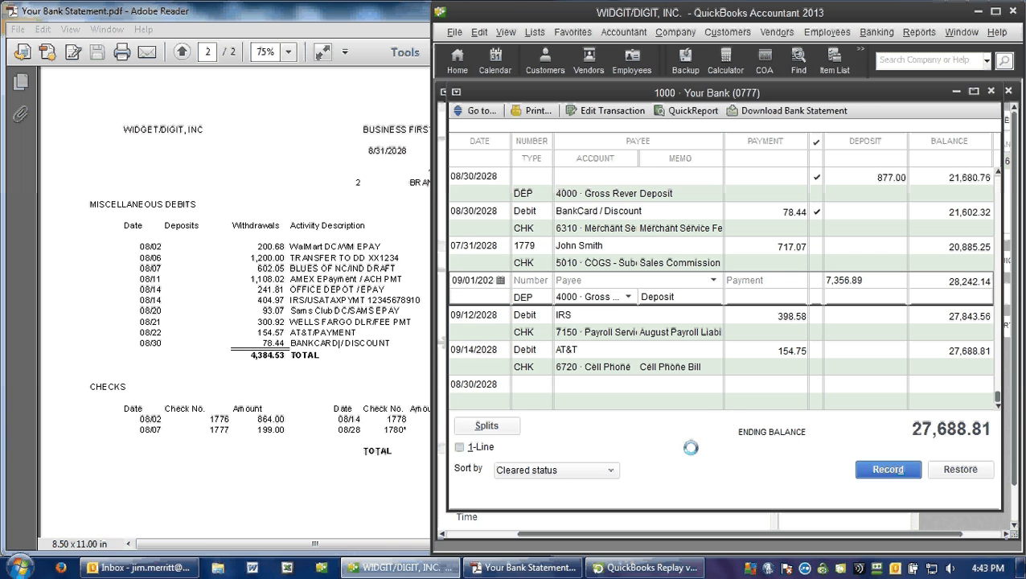
Step: Set the reconciled 08/30/2028 BankCard / Discount debit to 44.77 in the register and save the change
{"action": "left_click", "coordinate": [772, 211]}
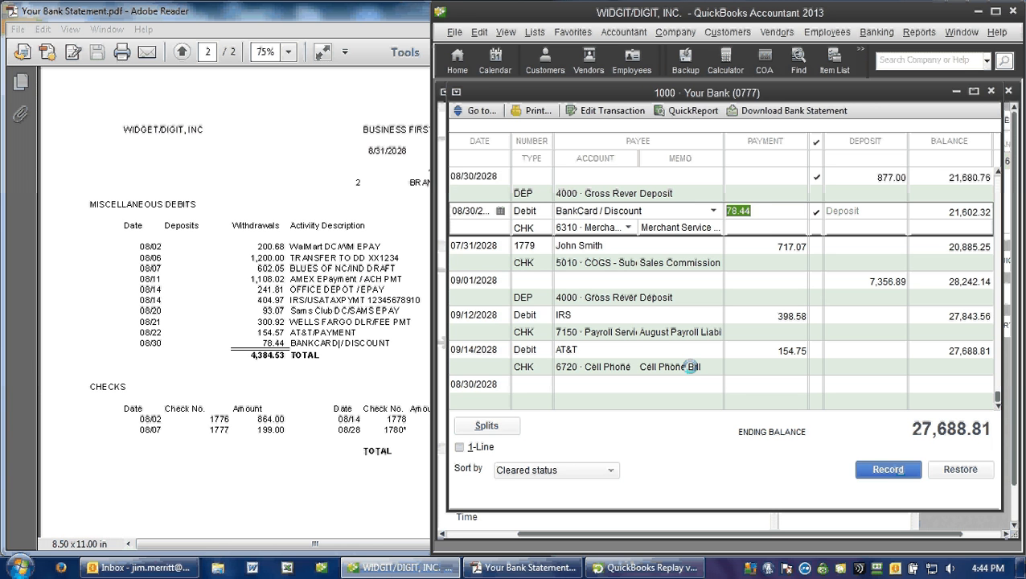
{"action": "type", "text": "44.77"}
{"action": "key", "text": "Tab"}
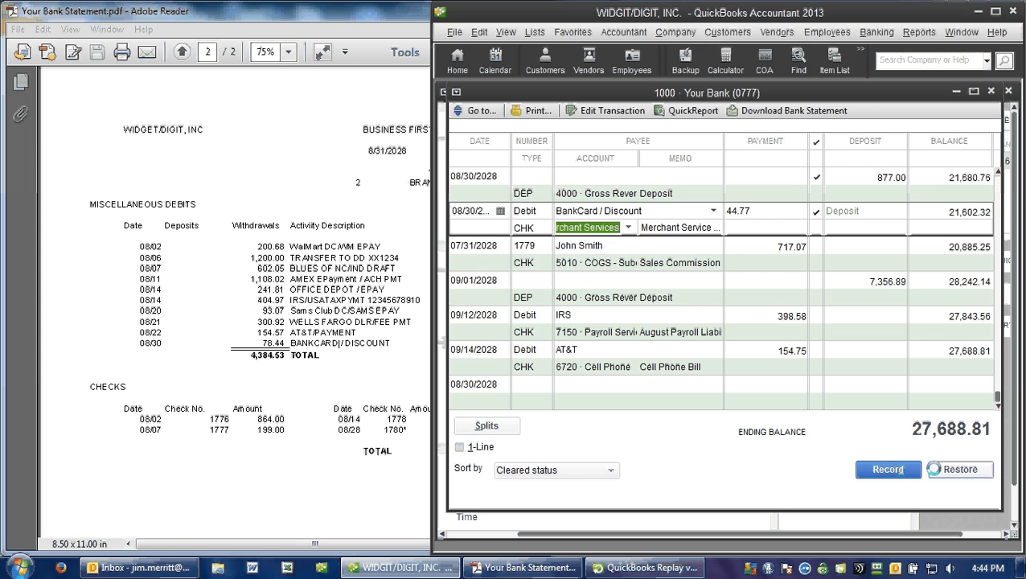
{"action": "left_click", "coordinate": [884, 468]}
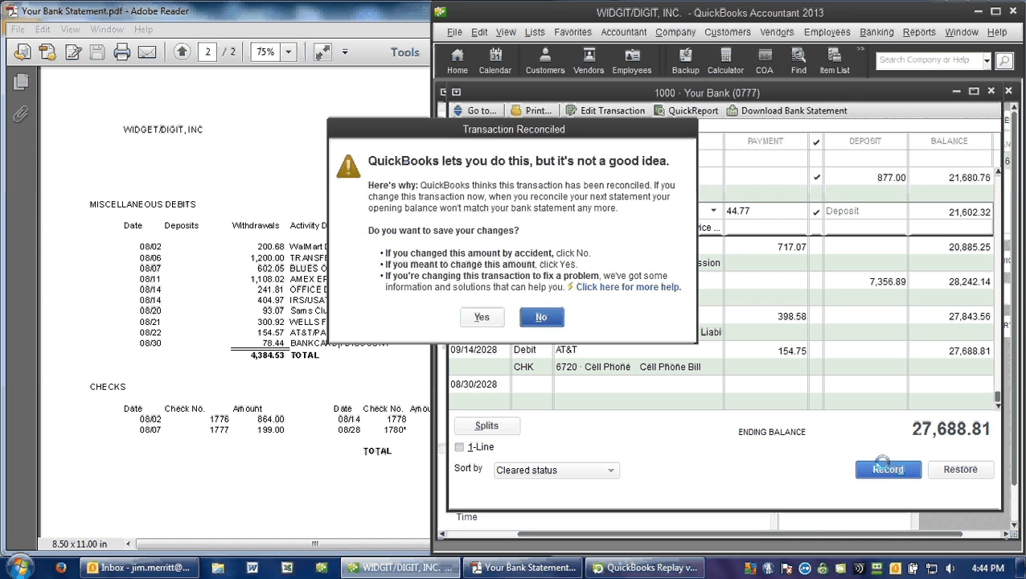
{"action": "left_click", "coordinate": [479, 316]}
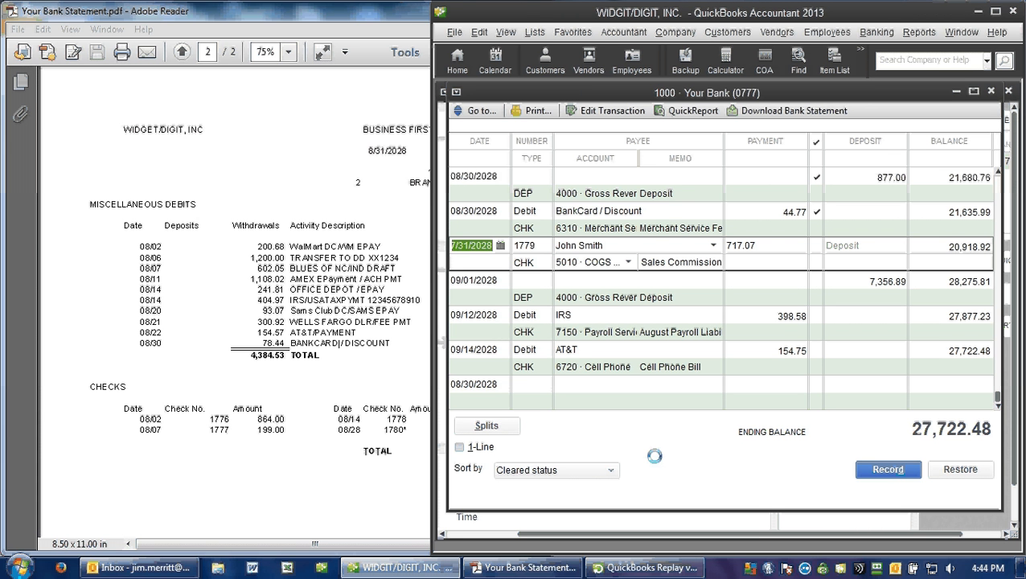
Step: Open a new reconciliation for the account and compare its beginning balance with the ending balance on the August bank statement
{"action": "right_click", "coordinate": [675, 439]}
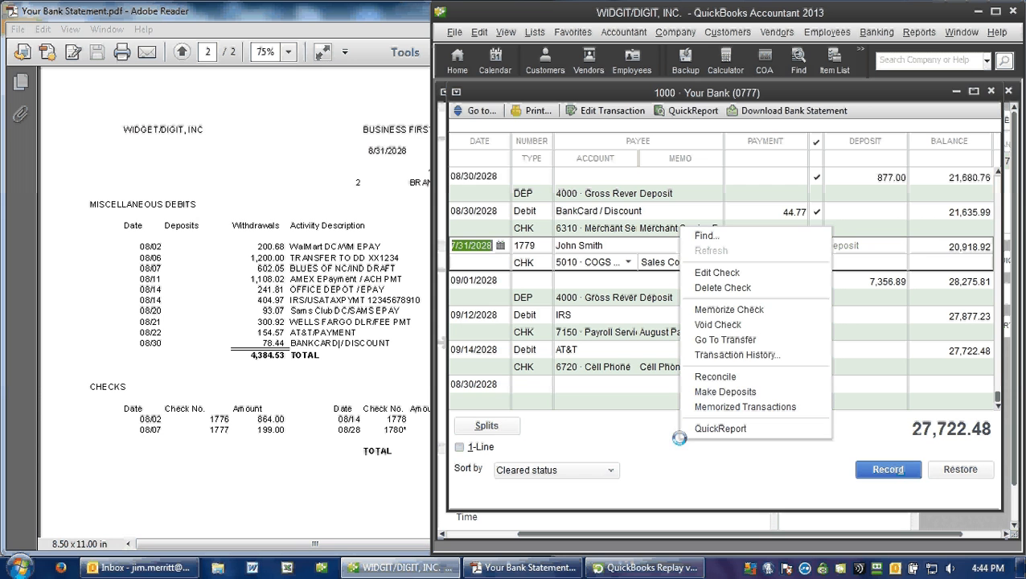
{"action": "left_click", "coordinate": [728, 376]}
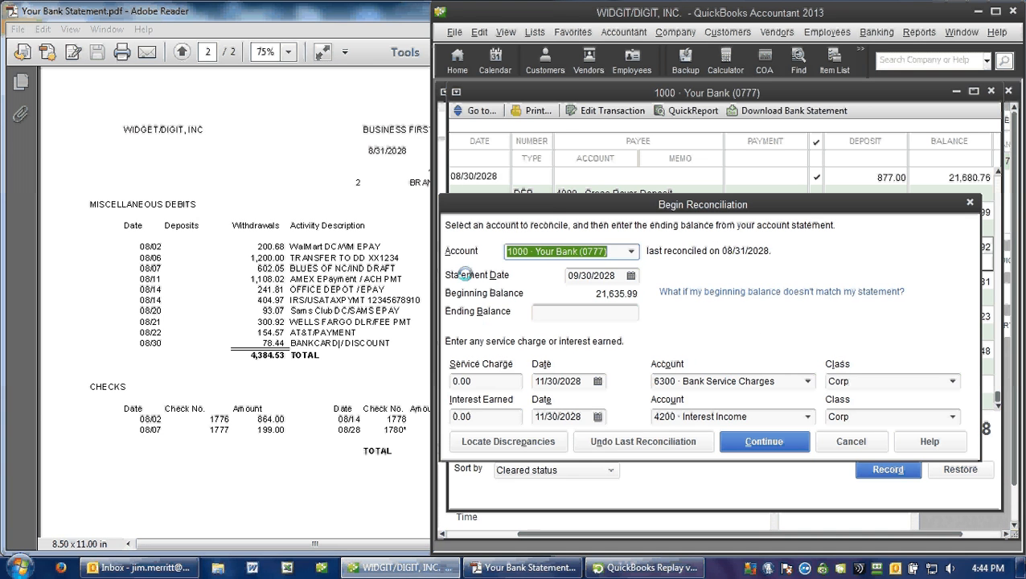
{"action": "left_click", "coordinate": [381, 222]}
{"action": "scroll", "coordinate": [378, 220], "scroll_direction": "up", "scroll_amount": 3}
{"action": "scroll", "coordinate": [361, 202], "scroll_direction": "up", "scroll_amount": 10}
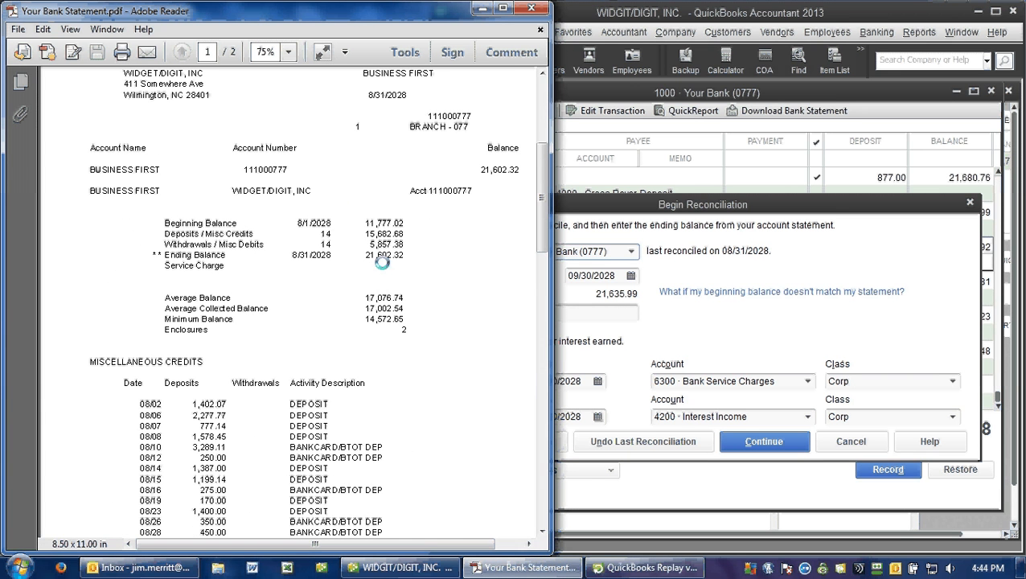
{"action": "left_click", "coordinate": [625, 295]}
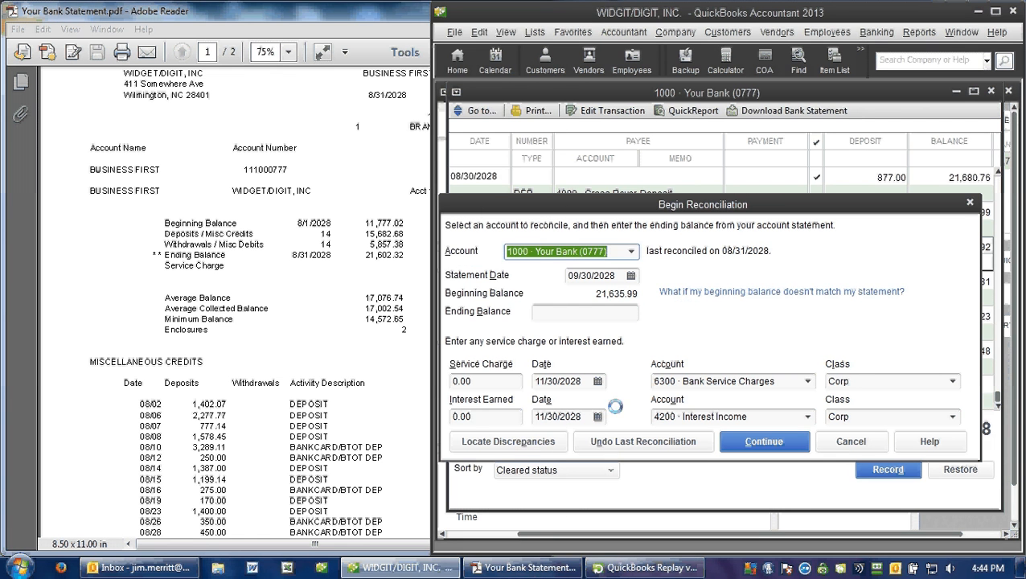
Step: Display the Previous Reconciliation Discrepancy Report, examine the effect of the change, and open the BankCard / Discount debit from it
{"action": "left_click", "coordinate": [523, 442]}
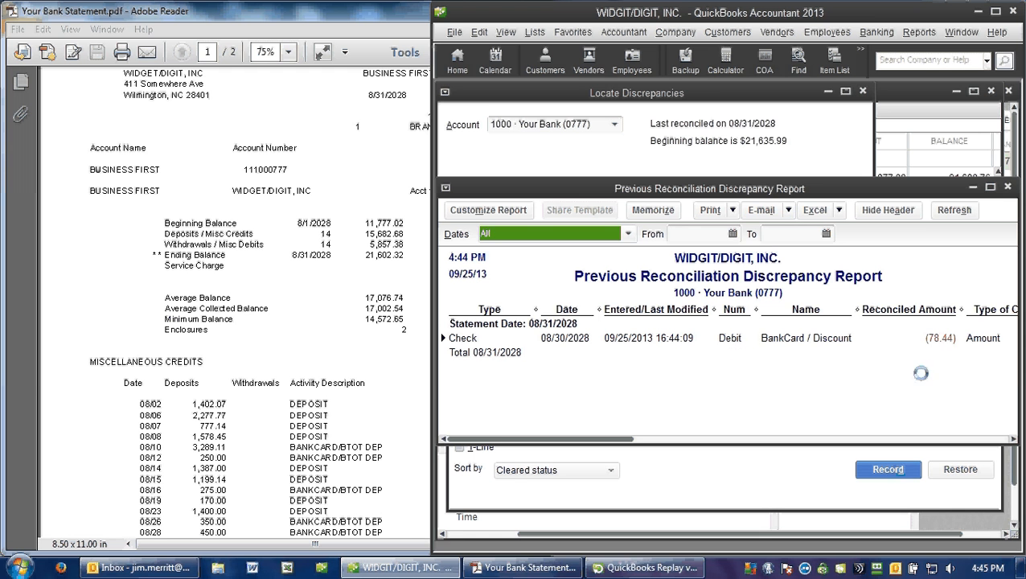
{"action": "left_click", "coordinate": [925, 439]}
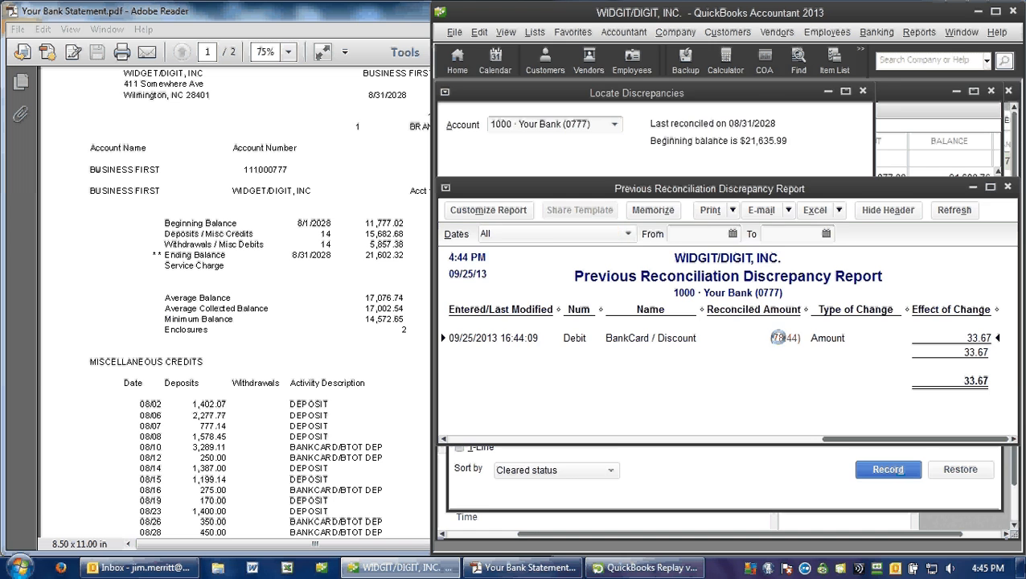
{"action": "double_click", "coordinate": [702, 334]}
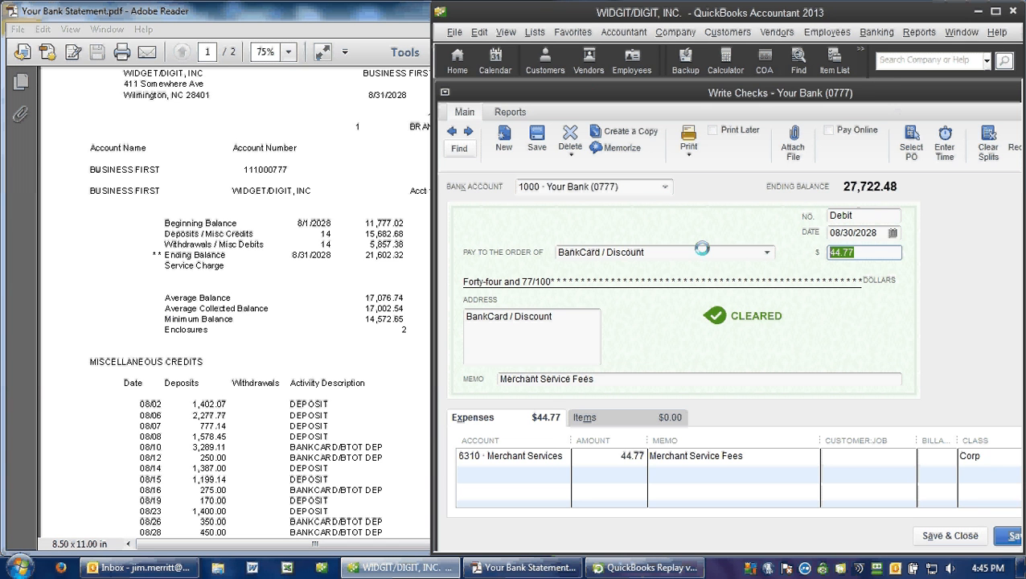
Step: Set the BankCard / Discount debit's amount to 77.44 and save the change to the reconciled transaction
{"action": "type", "text": "77.44"}
{"action": "key", "text": "Tab"}
{"action": "left_click", "coordinate": [950, 535]}
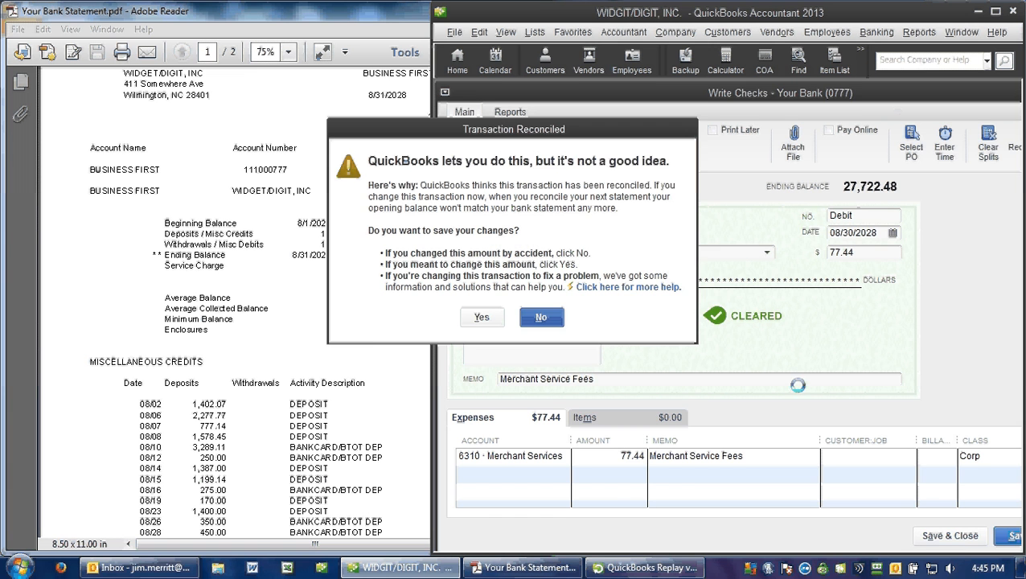
{"action": "left_click", "coordinate": [492, 316]}
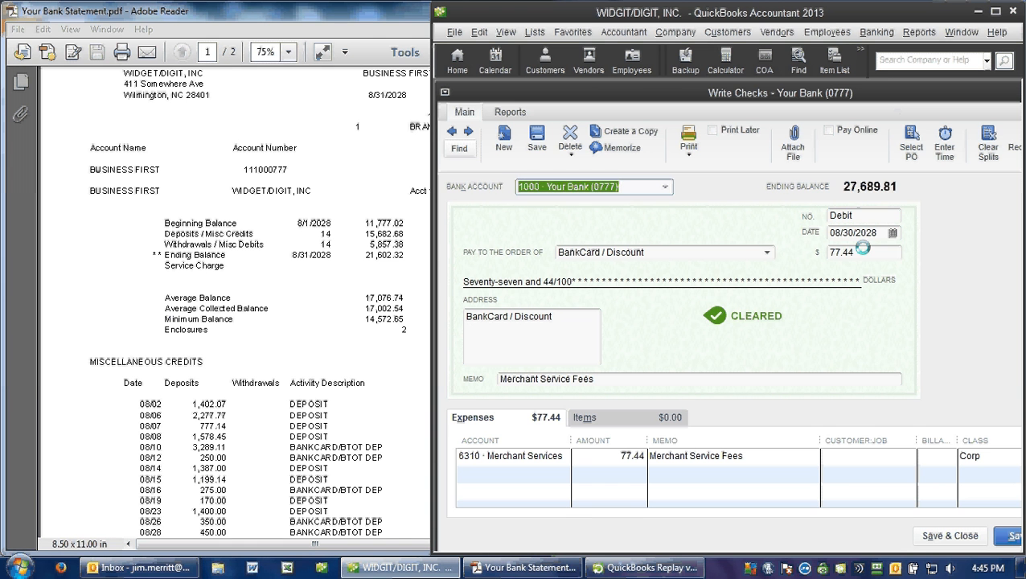
Step: Set the BankCard / Discount debit's amount to 78.44 and save it, and restart the reconciliation after closing the discrepancy report
{"action": "left_click_drag", "start_coordinate": [861, 249], "coordinate": [752, 250]}
{"action": "type", "text": "78.44"}
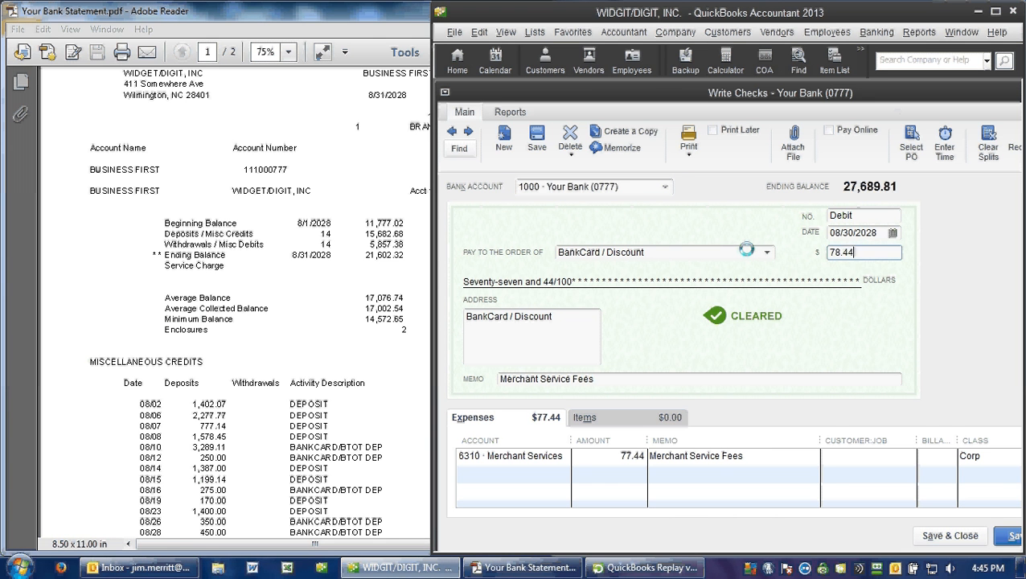
{"action": "key", "text": "Tab"}
{"action": "key", "text": "Tab"}
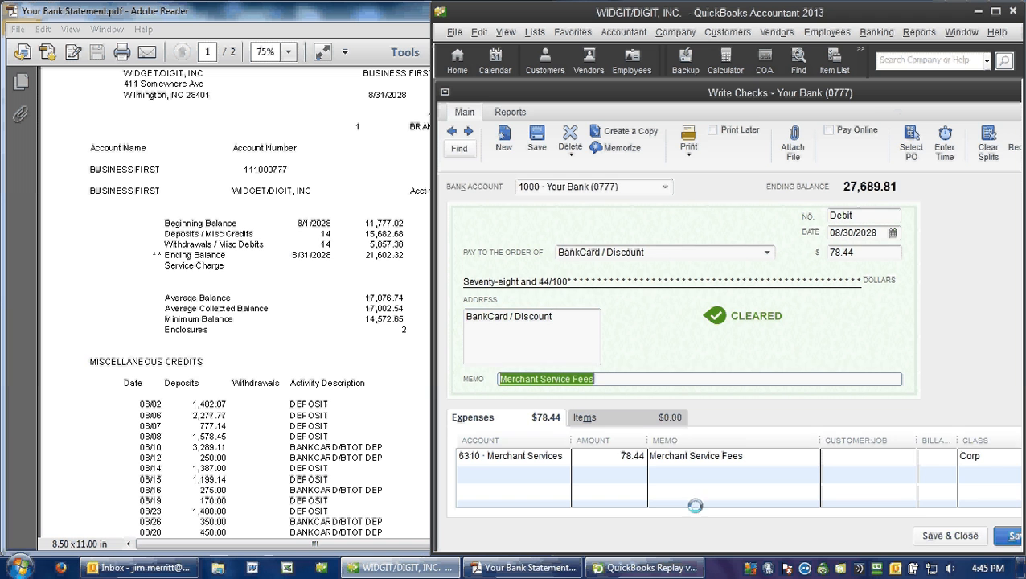
{"action": "key", "text": "alt+a"}
{"action": "left_click", "coordinate": [482, 317]}
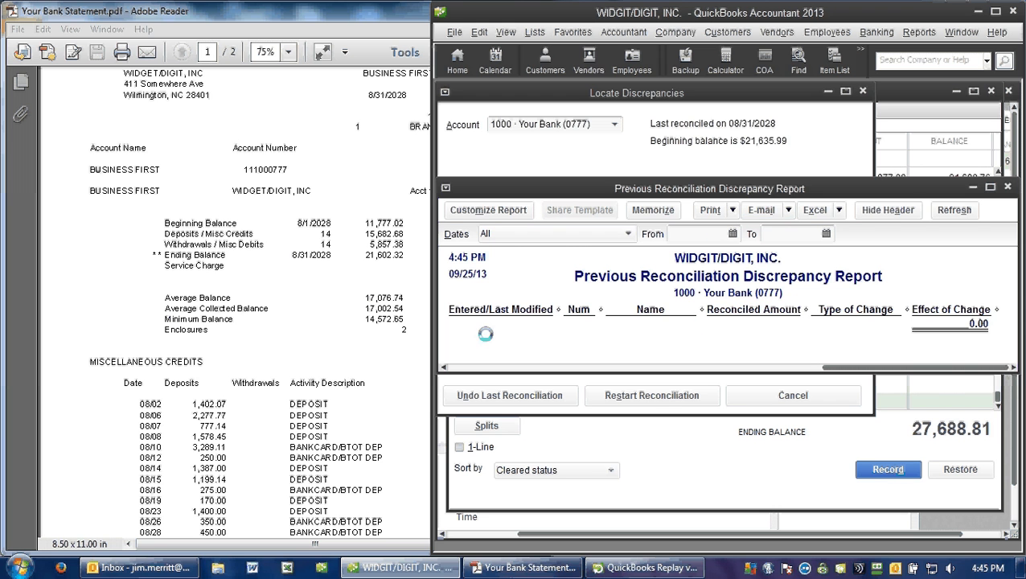
{"action": "key", "text": "Escape"}
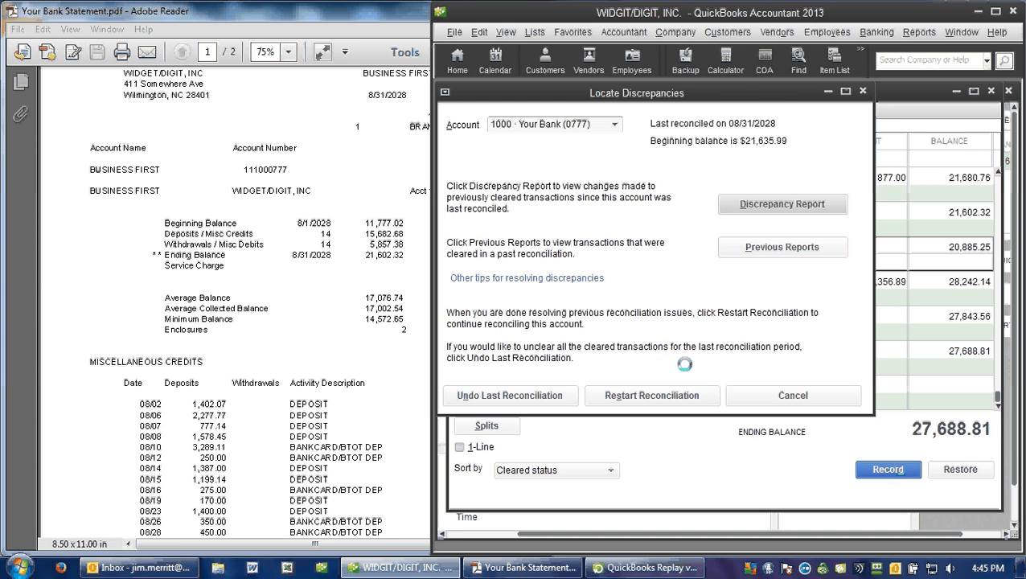
{"action": "left_click", "coordinate": [642, 395]}
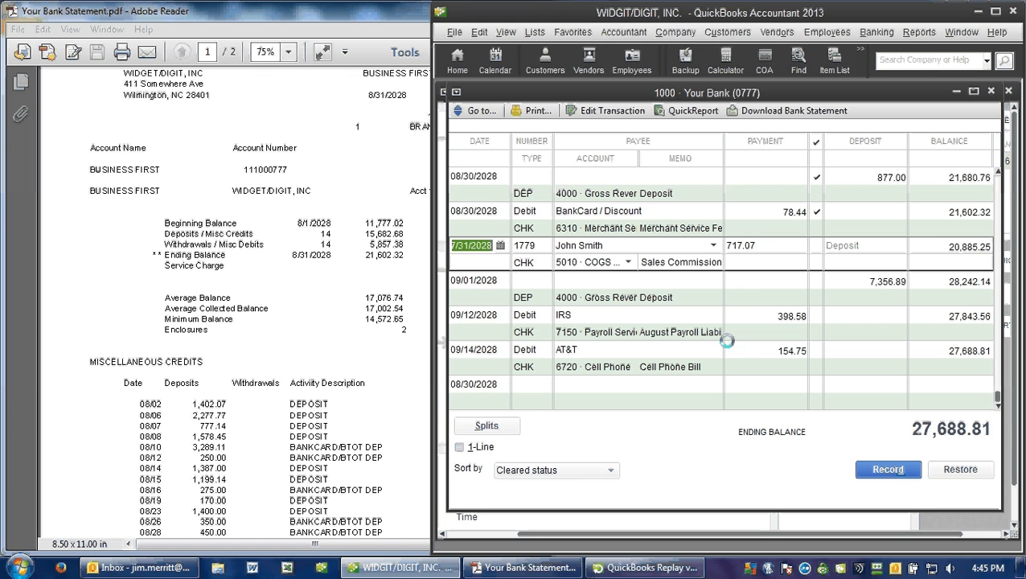
Step: Delete the reconciled 08/30/2028 BankCard / Discount debit from the register
{"action": "left_click", "coordinate": [748, 211]}
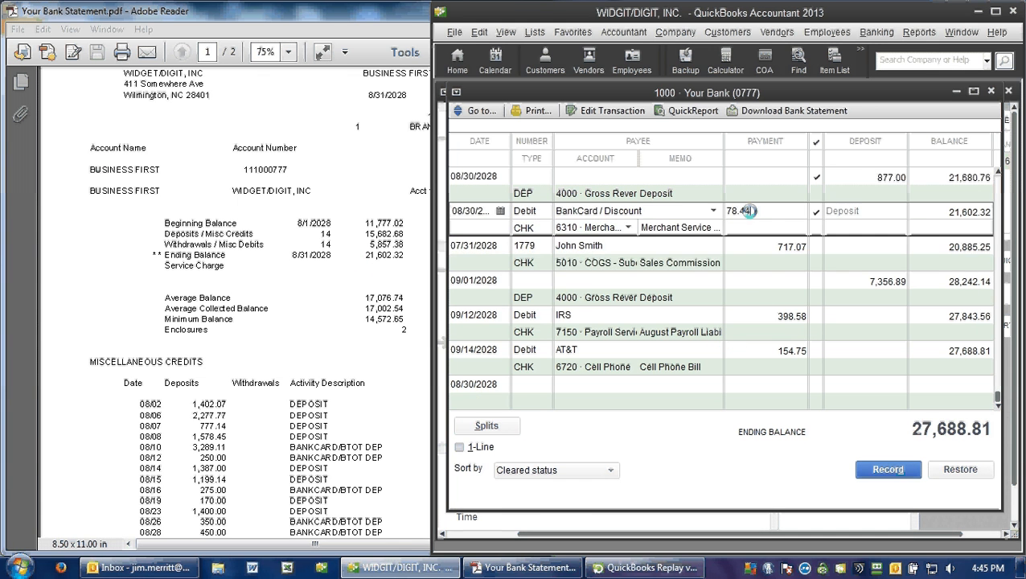
{"action": "key", "text": "ctrl+d"}
{"action": "left_click", "coordinate": [477, 189]}
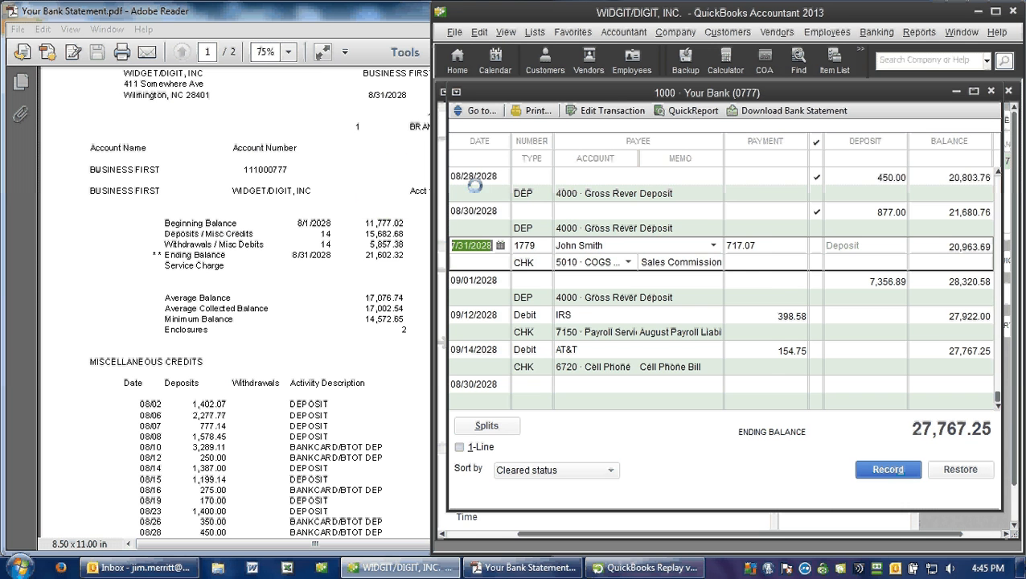
Step: Check the reconciliation's beginning balance and the discrepancy report for the deleted debit, and return to the register
{"action": "right_click", "coordinate": [621, 438]}
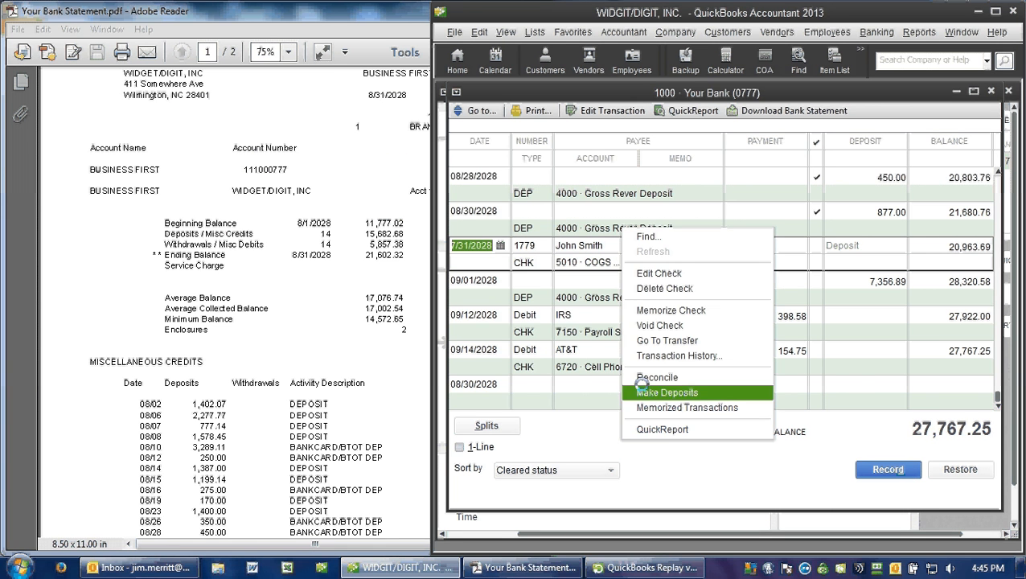
{"action": "left_click", "coordinate": [647, 377]}
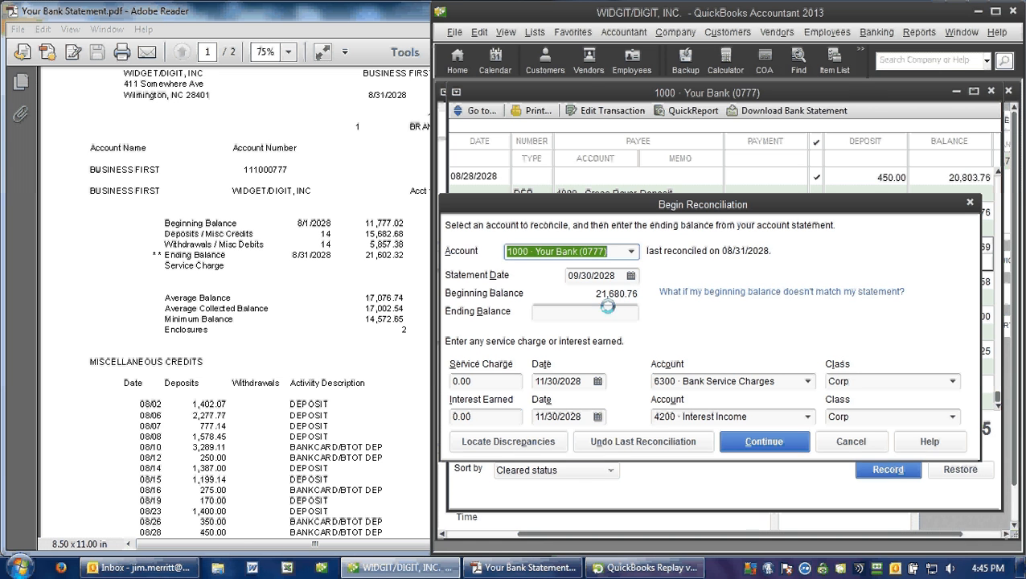
{"action": "left_click", "coordinate": [508, 441]}
{"action": "left_click", "coordinate": [774, 204]}
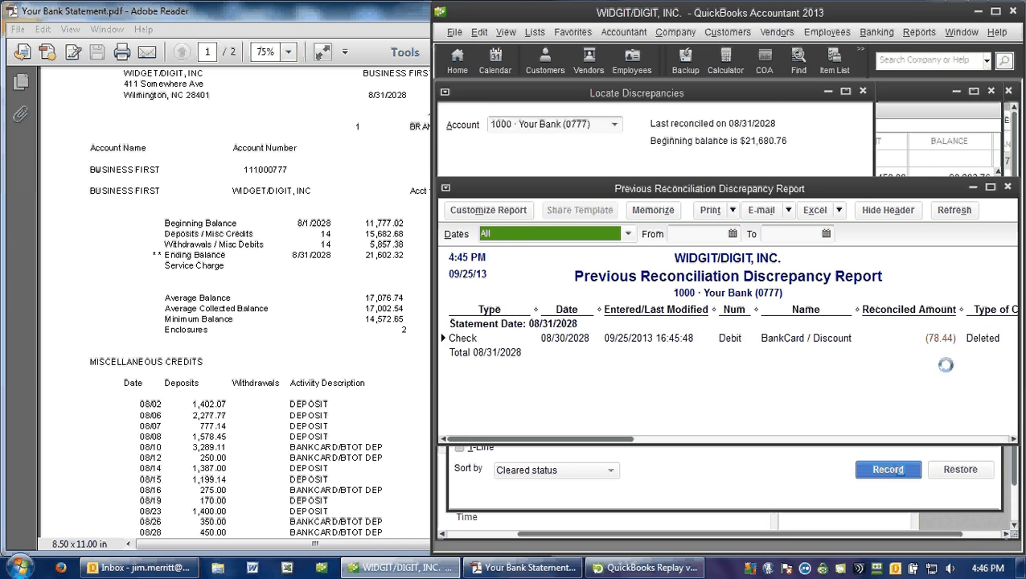
{"action": "left_click", "coordinate": [985, 440]}
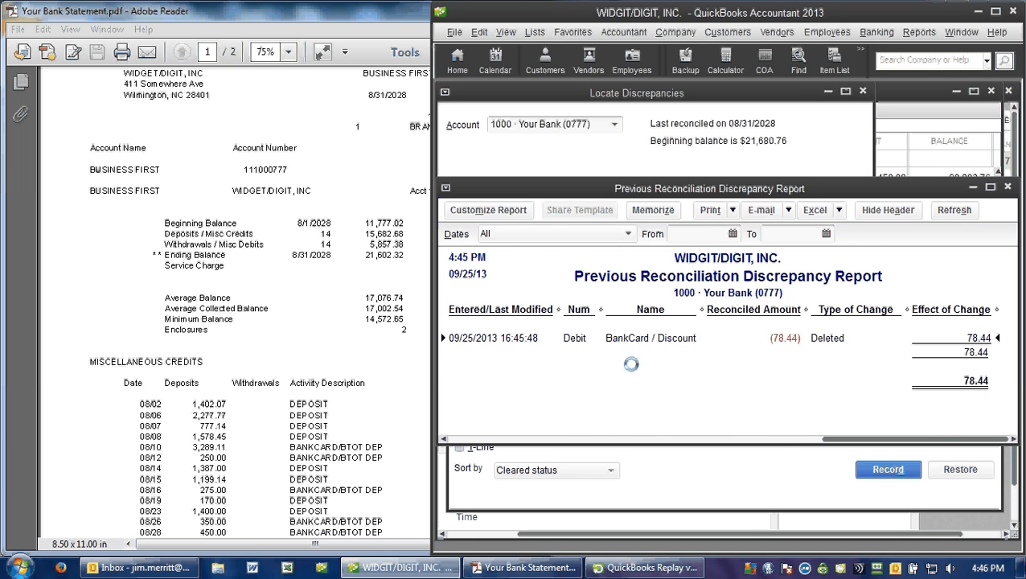
{"action": "key", "text": "Escape"}
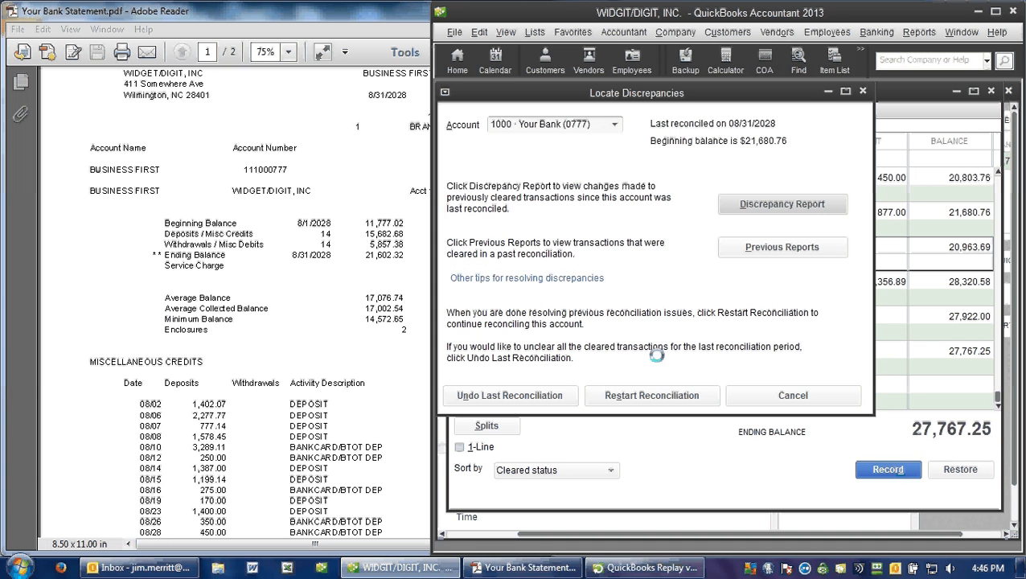
{"action": "key", "text": "Escape"}
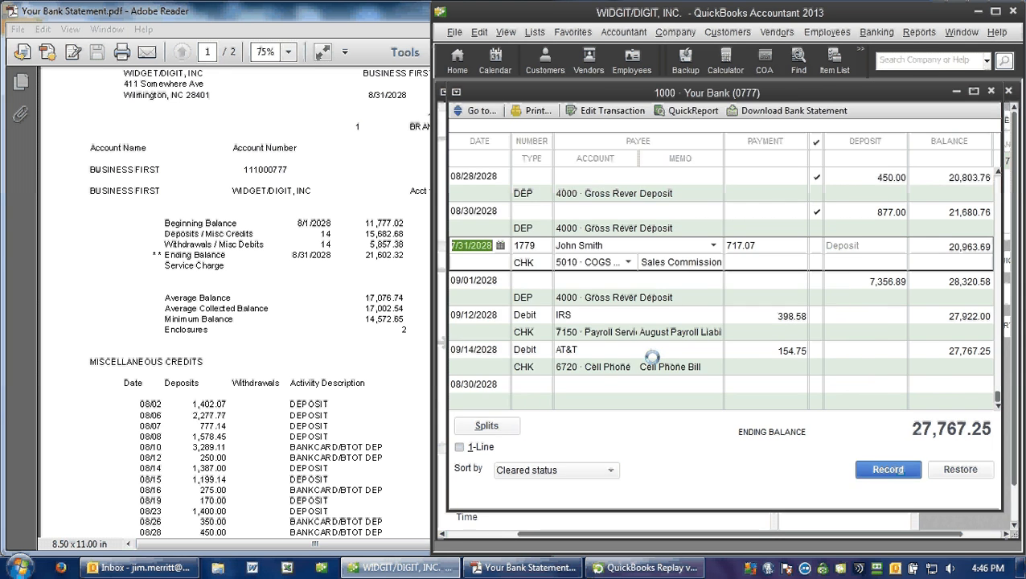
Step: Start a new check from the bank account numbered Debit and dated 08/30/2028, consulting the bank statement's miscellaneous debits
{"action": "key", "text": "ctrl+w"}
{"action": "type", "text": "Debit"}
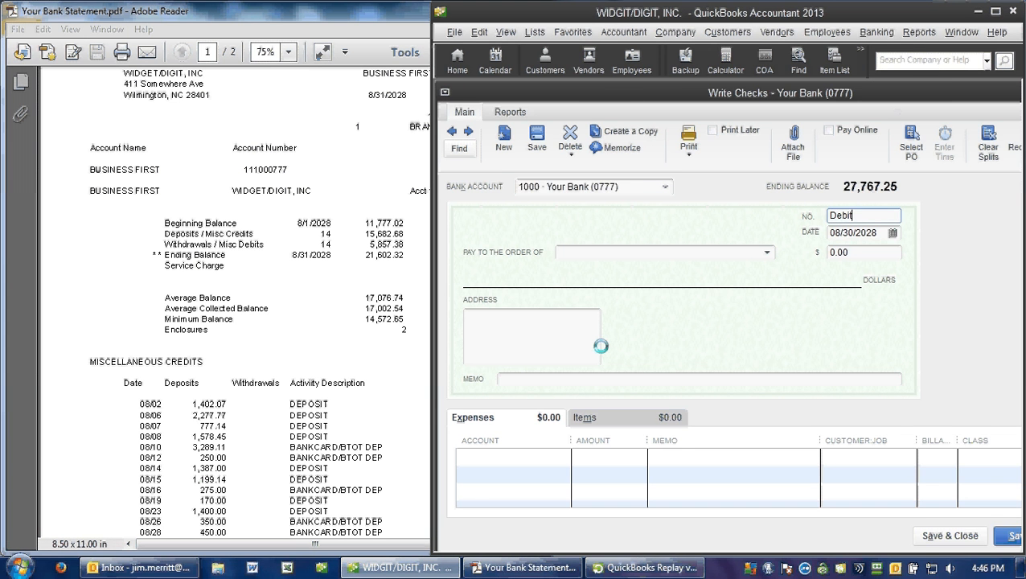
{"action": "key", "text": "Tab"}
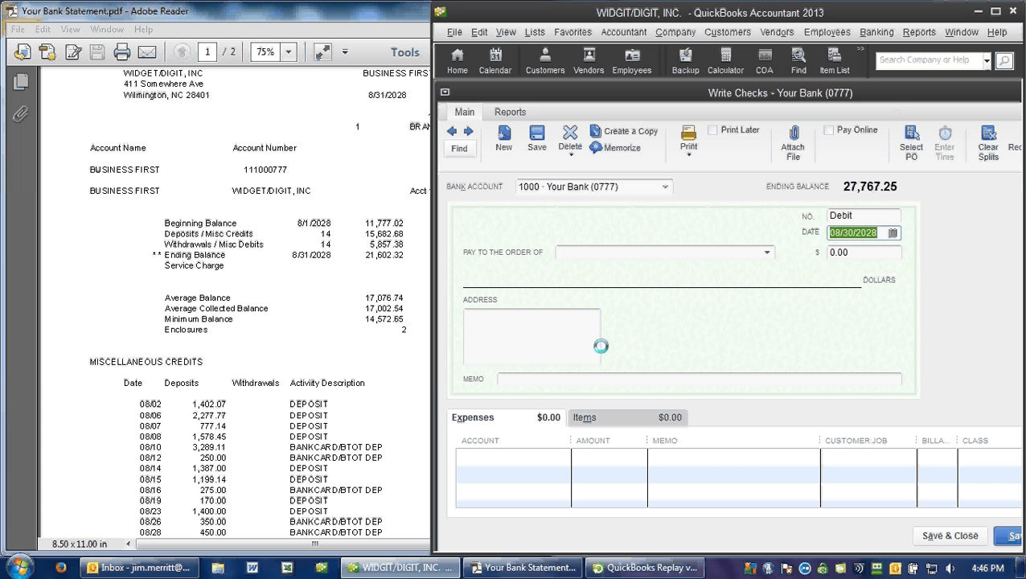
{"action": "left_click", "coordinate": [295, 353]}
{"action": "scroll", "coordinate": [268, 362], "scroll_direction": "down", "scroll_amount": 10}
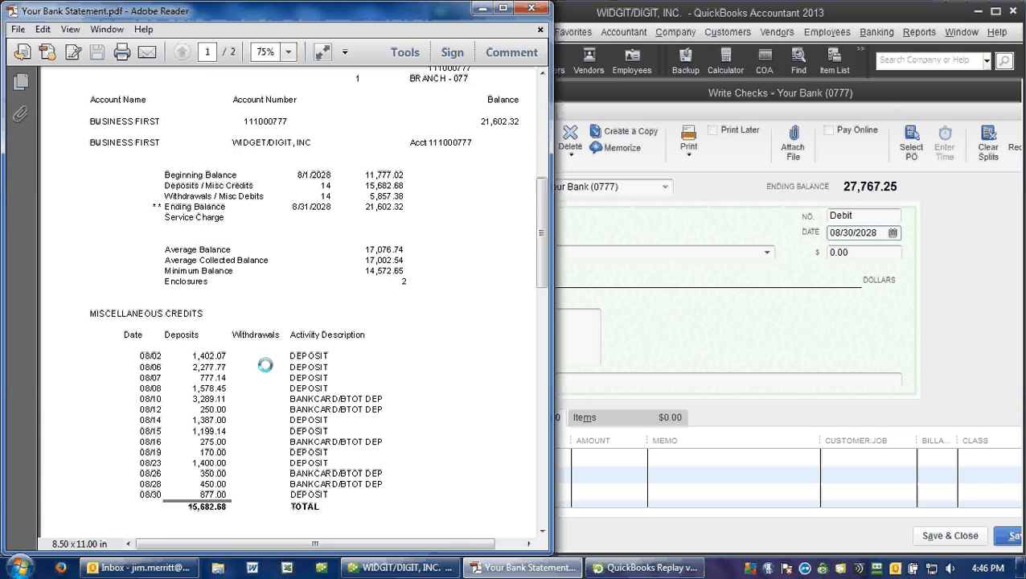
{"action": "scroll", "coordinate": [259, 390], "scroll_direction": "down", "scroll_amount": 2}
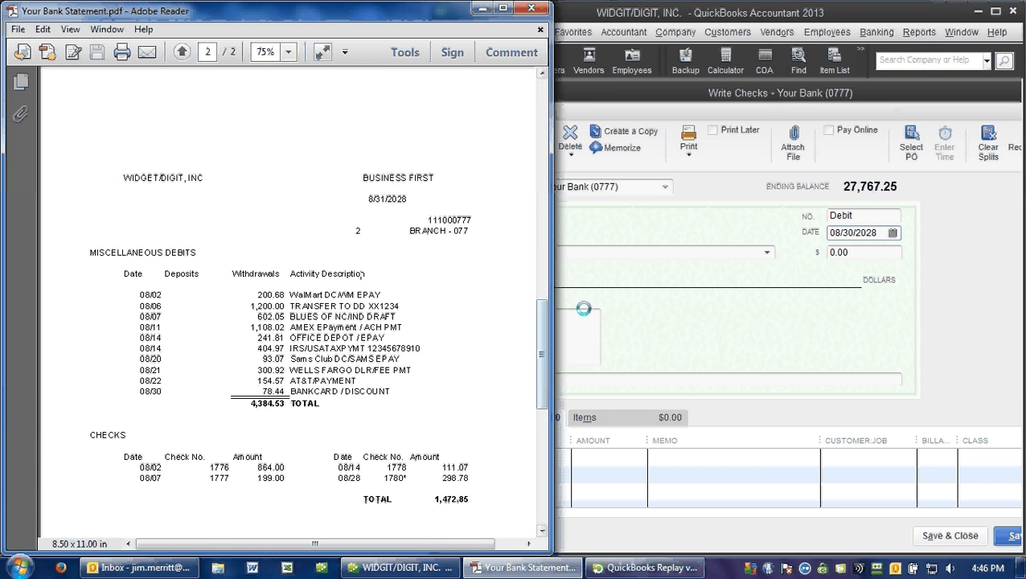
{"action": "left_click", "coordinate": [852, 235]}
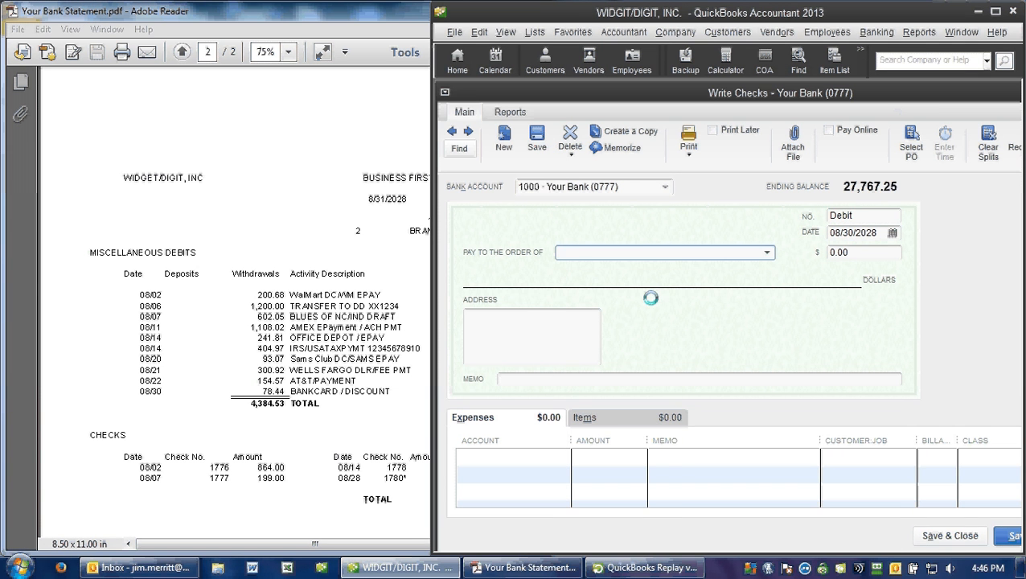
Step: Make the check payable to BankCard / Discount for 78.44
{"action": "type", "text": "b"}
{"action": "key", "text": "Tab"}
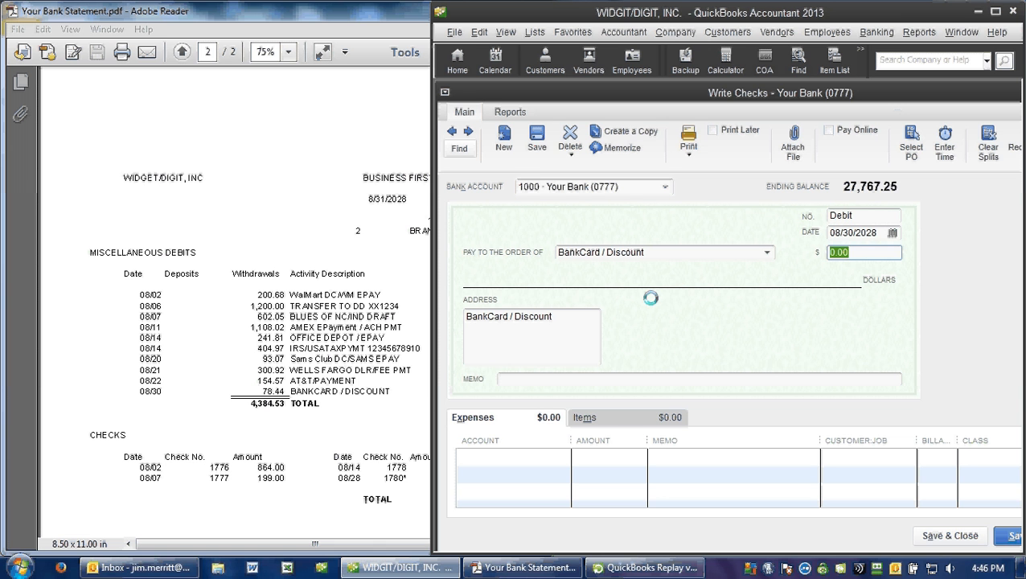
{"action": "type", "text": "78.44"}
{"action": "key", "text": "Tab"}
{"action": "key", "text": "Tab"}
{"action": "key", "text": "Tab"}
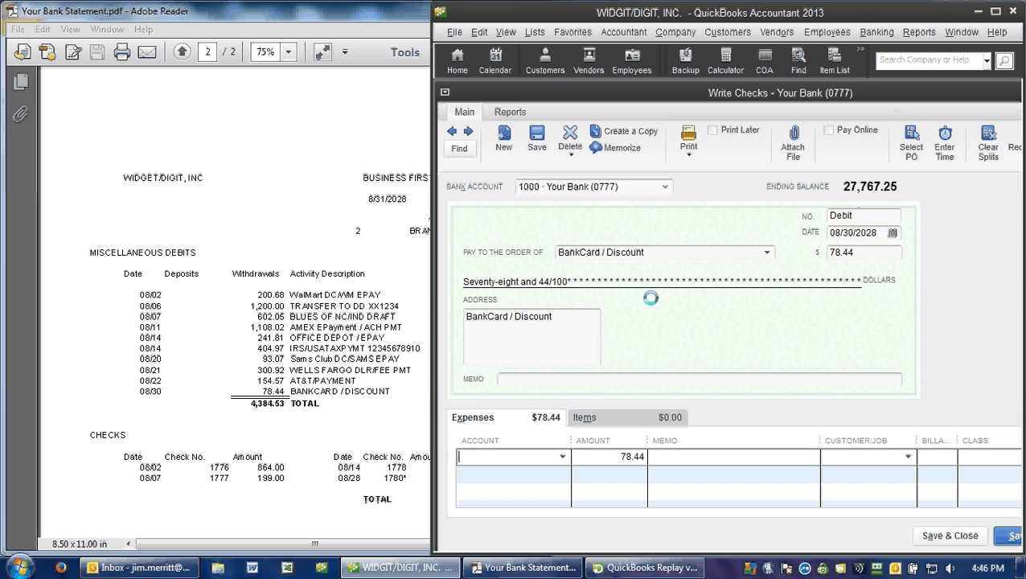
Step: Assign the expense to account 6310 Merchant Services with the memo "Merchant Service Fees" and save the check
{"action": "type", "text": "6"}
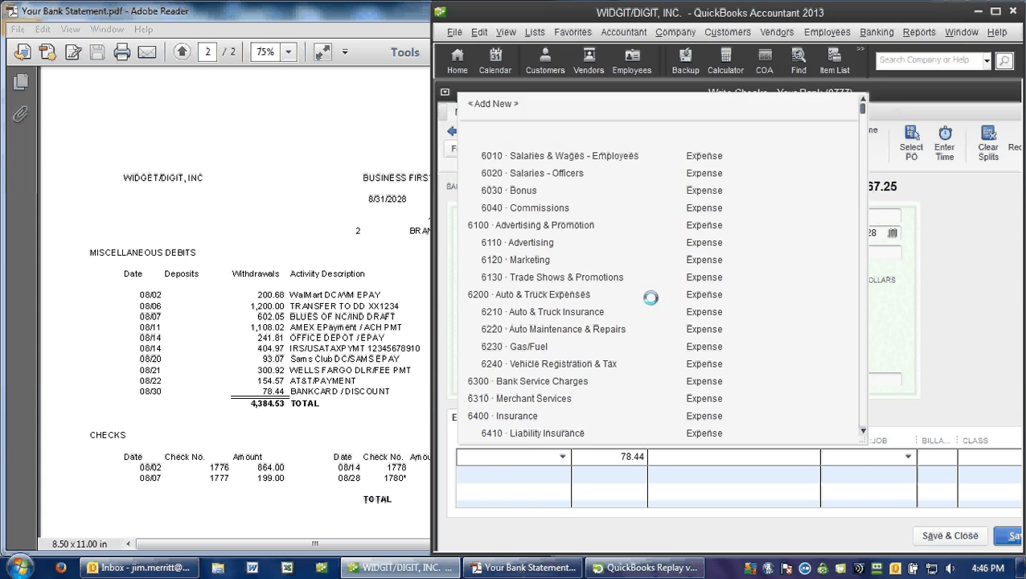
{"action": "type", "text": "310"}
{"action": "key", "text": "Tab"}
{"action": "key", "text": "Tab"}
{"action": "type", "text": "Merc"}
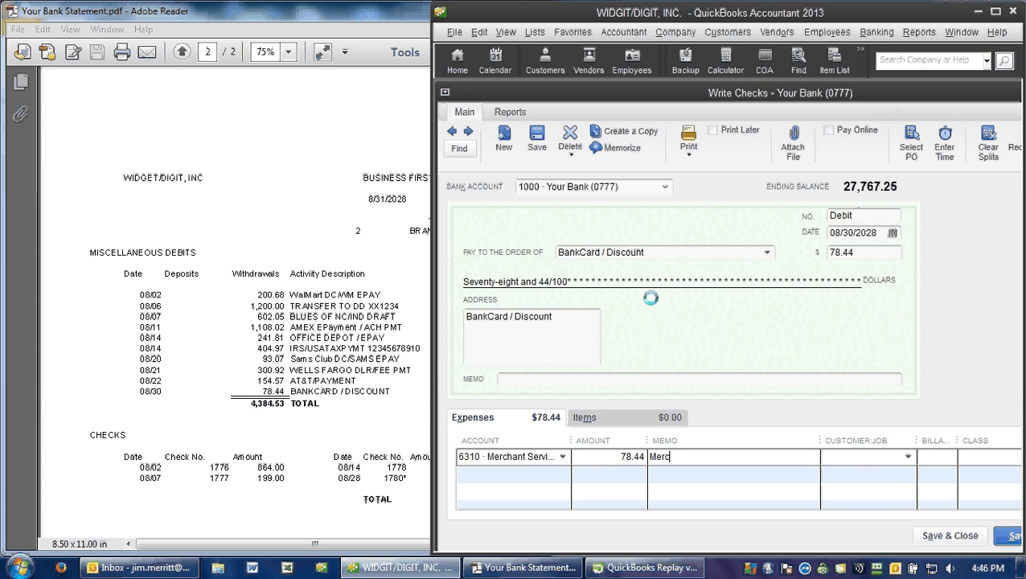
{"action": "type", "text": "hant Service Fees"}
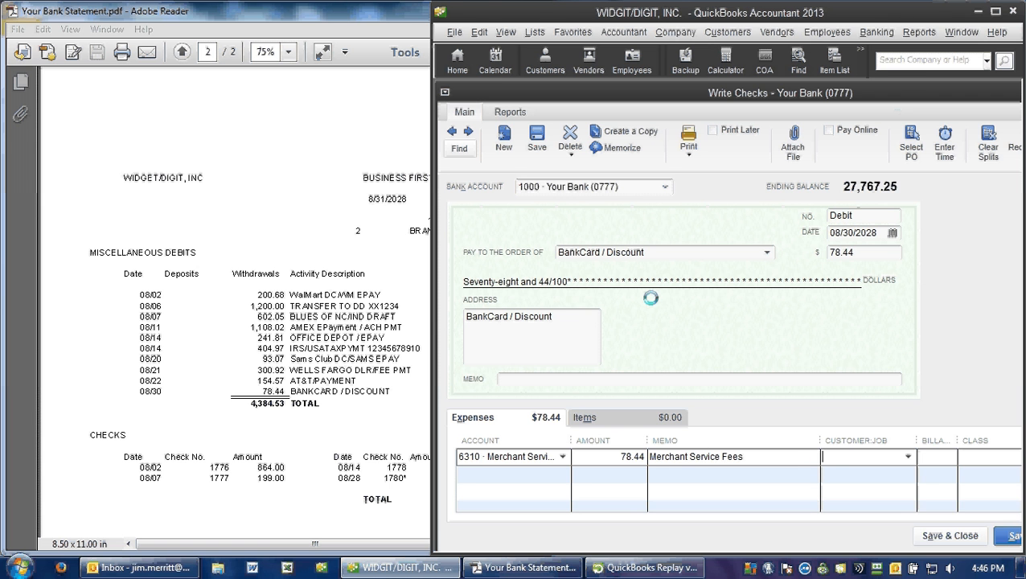
{"action": "key", "text": "Tab"}
{"action": "key", "text": "alt+s"}
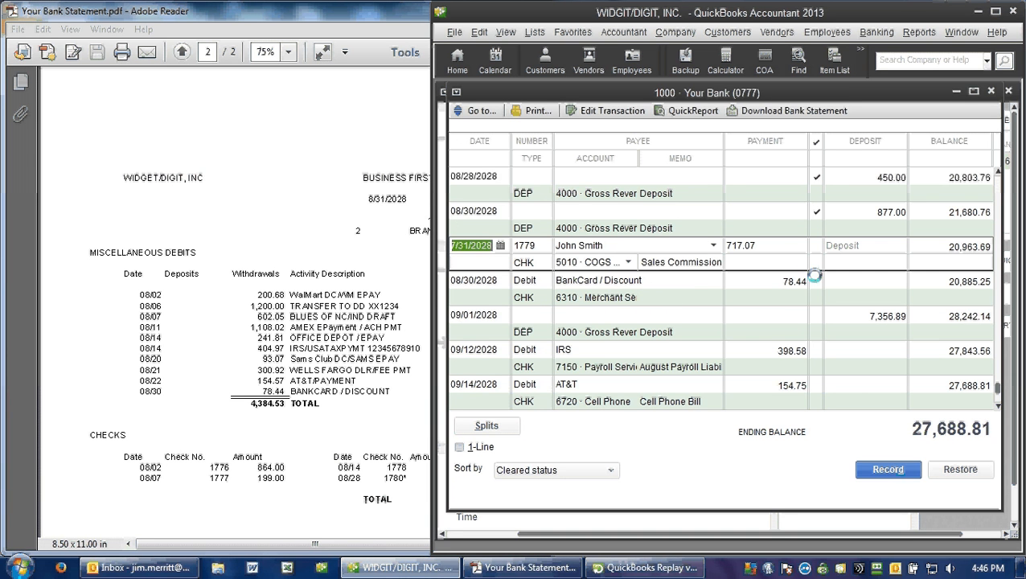
Step: Mark the re-entered 08/30/2028 BankCard / Discount debit as cleared in the register and record the change
{"action": "left_click", "coordinate": [814, 278]}
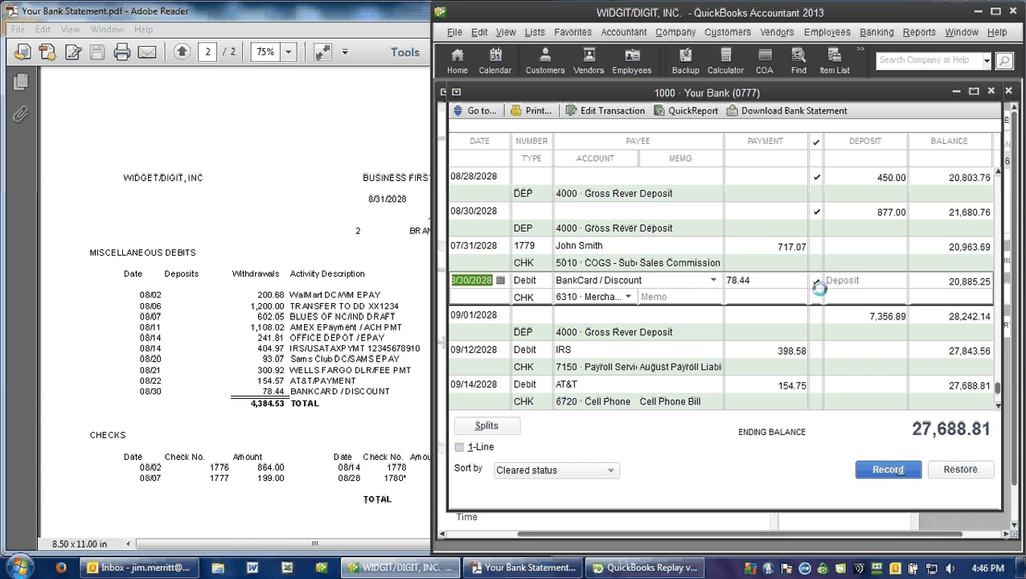
{"action": "left_click", "coordinate": [885, 467]}
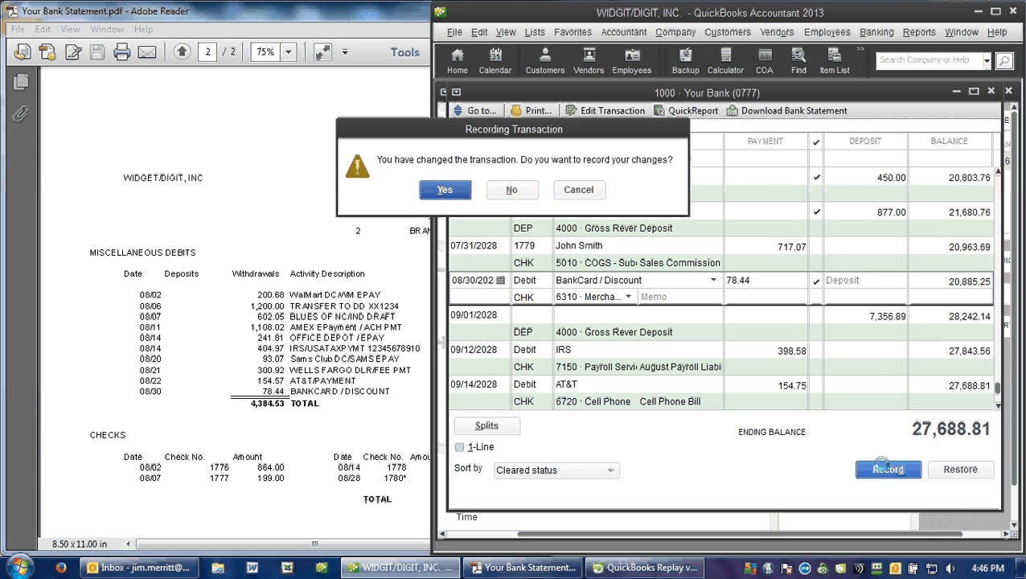
{"action": "left_click", "coordinate": [444, 190]}
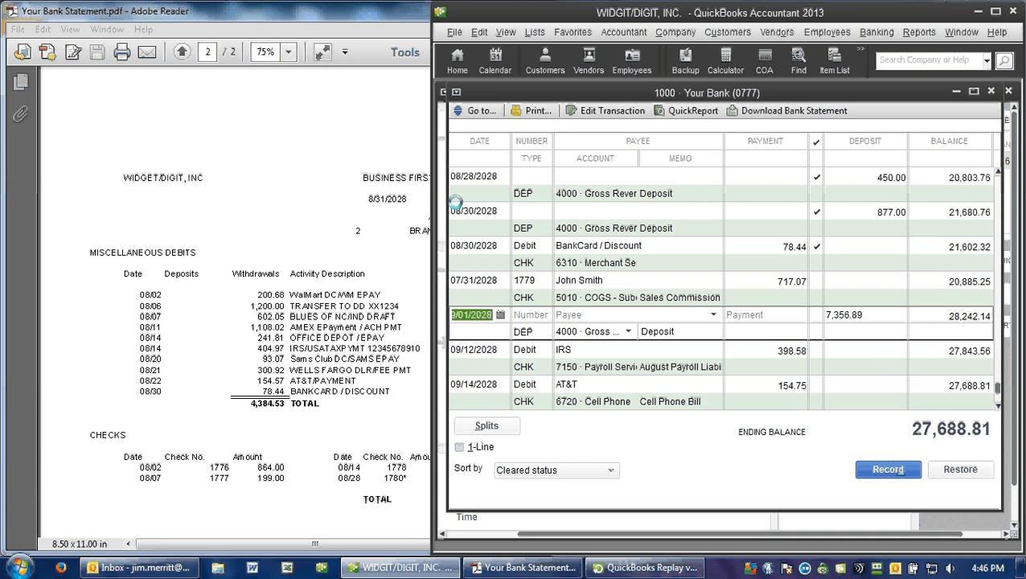
Step: Check the reconciliation's beginning balance and the discrepancy report after re-entering the debit, and close the report
{"action": "right_click", "coordinate": [670, 441]}
{"action": "left_click", "coordinate": [696, 377]}
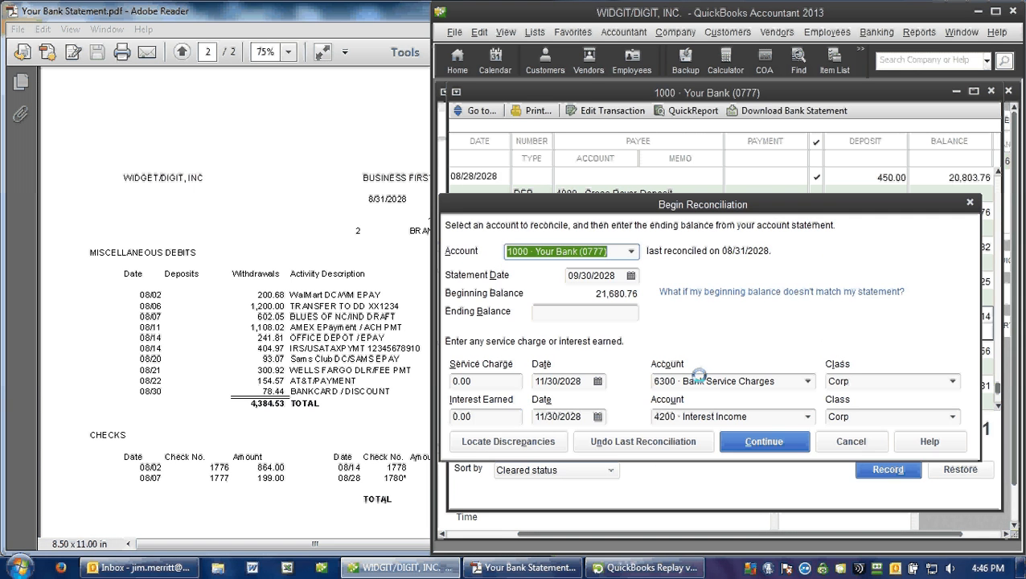
{"action": "left_click", "coordinate": [544, 442]}
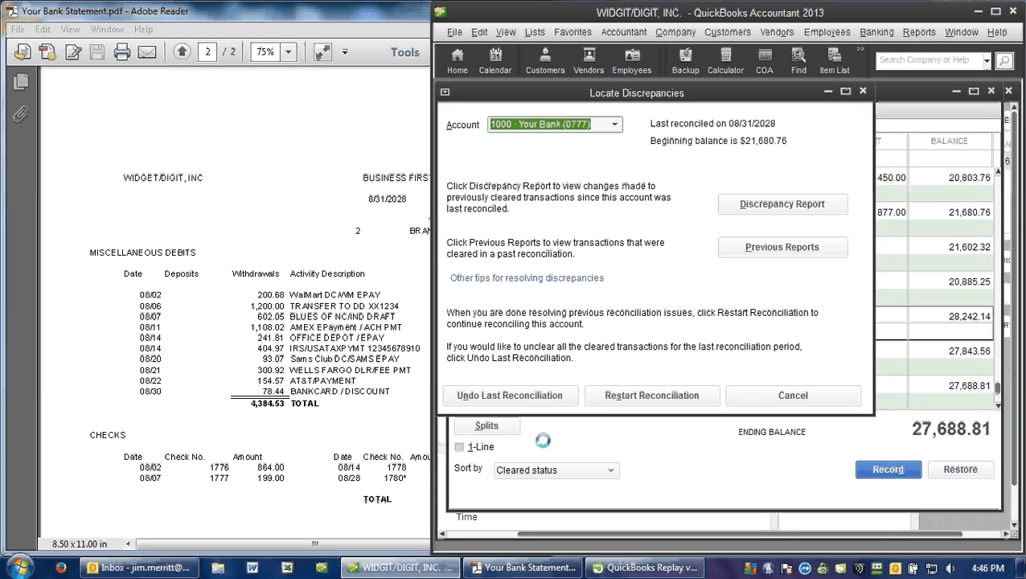
{"action": "left_click", "coordinate": [774, 202]}
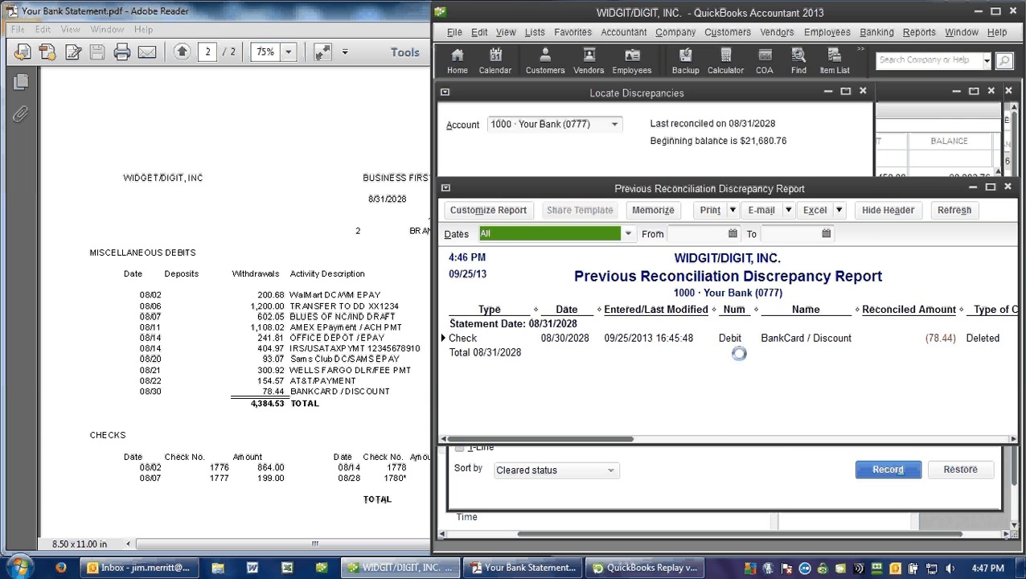
{"action": "key", "text": "Escape"}
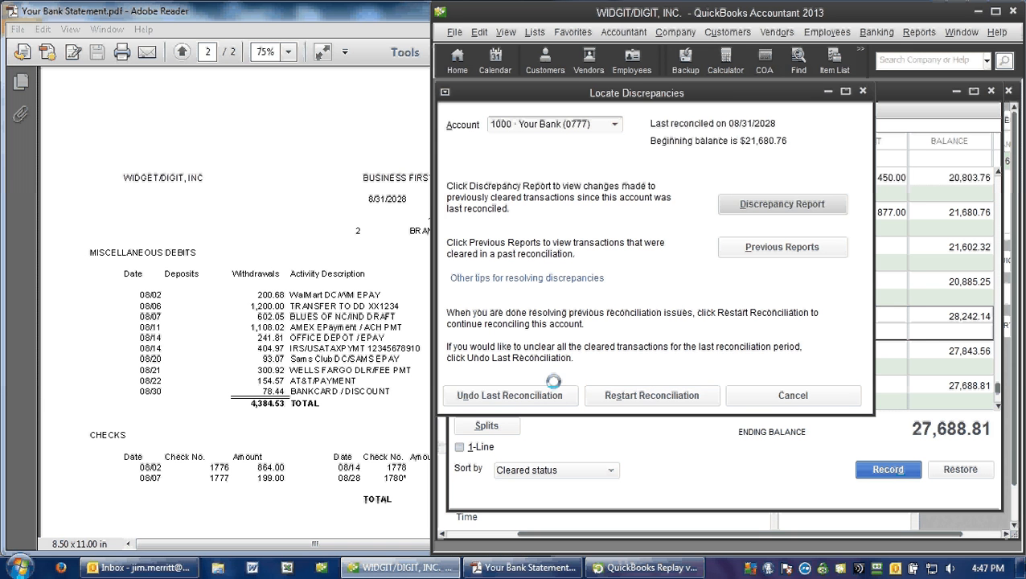
Step: Undo the last reconciliation of the bank account, the one dated 08/31/2028
{"action": "left_click", "coordinate": [510, 395]}
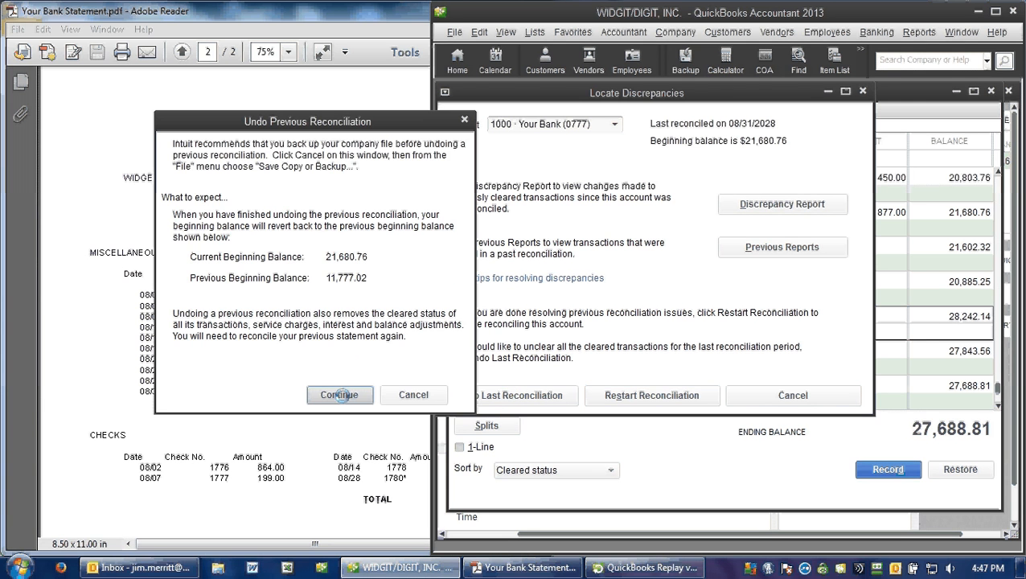
{"action": "left_click", "coordinate": [339, 394]}
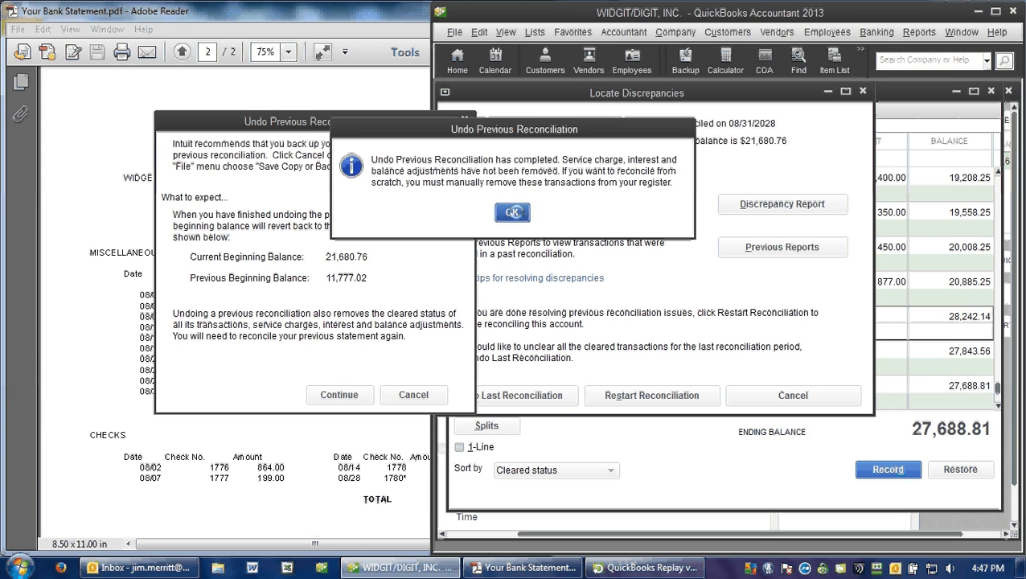
{"action": "left_click", "coordinate": [513, 211]}
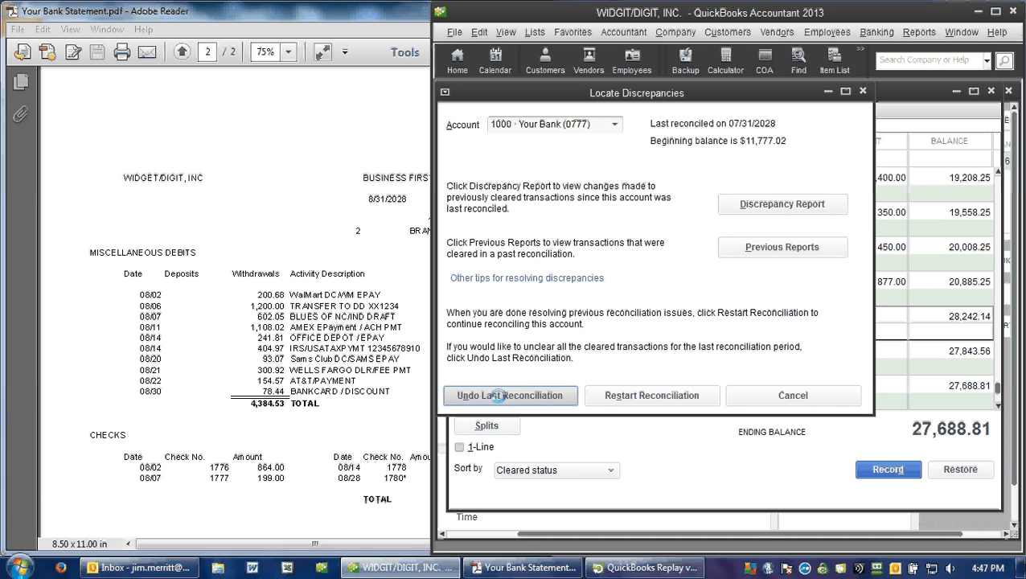
Step: Review the discrepancy report again after undoing the reconciliation, and restart the reconciliation
{"action": "left_click", "coordinate": [795, 203]}
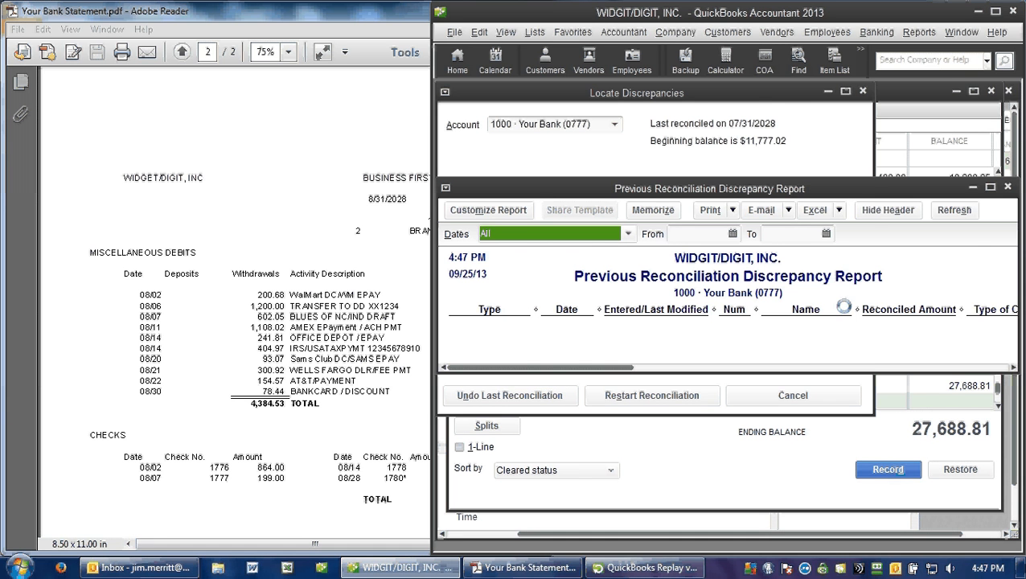
{"action": "left_click", "coordinate": [625, 388]}
{"action": "left_click", "coordinate": [625, 389]}
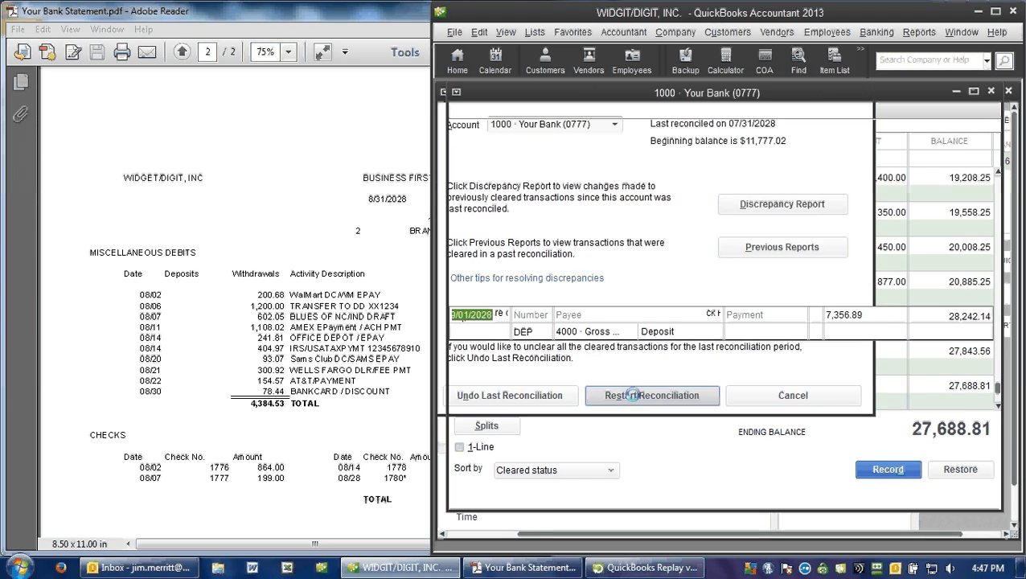
Step: Enter the bank statement's ending balance of 21,602.32 for the 08/31/2028 reconciliation and continue to the transaction list
{"action": "left_click", "coordinate": [300, 263]}
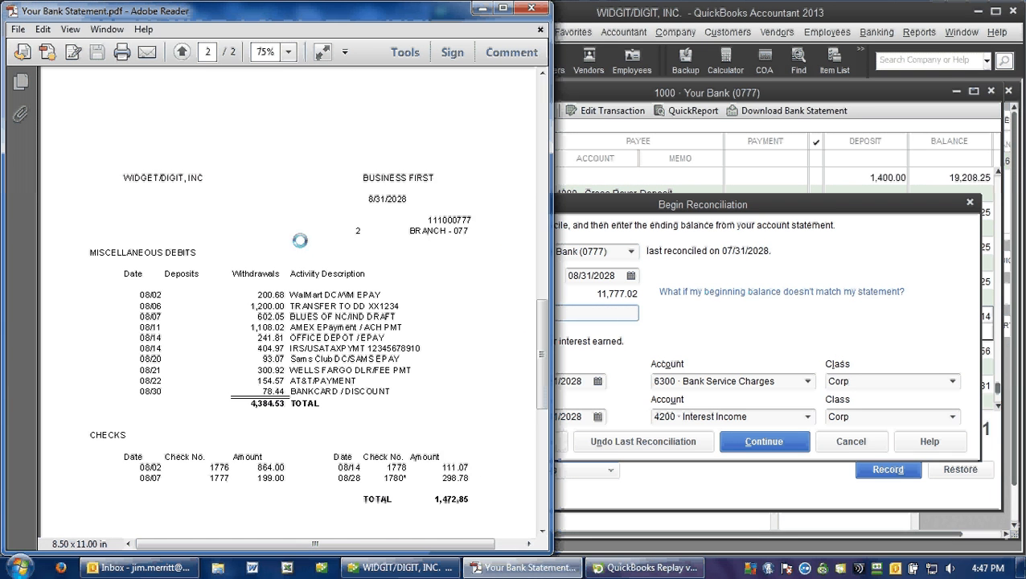
{"action": "scroll", "coordinate": [270, 201], "scroll_direction": "up", "scroll_amount": 10}
{"action": "scroll", "coordinate": [268, 143], "scroll_direction": "up", "scroll_amount": 1}
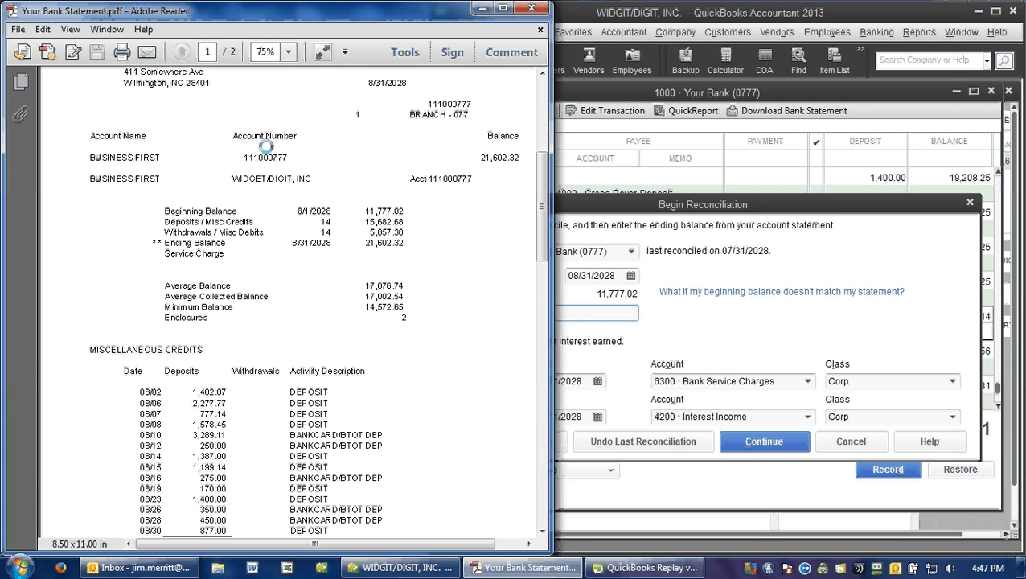
{"action": "left_click", "coordinate": [608, 316]}
{"action": "type", "text": "21,602"}
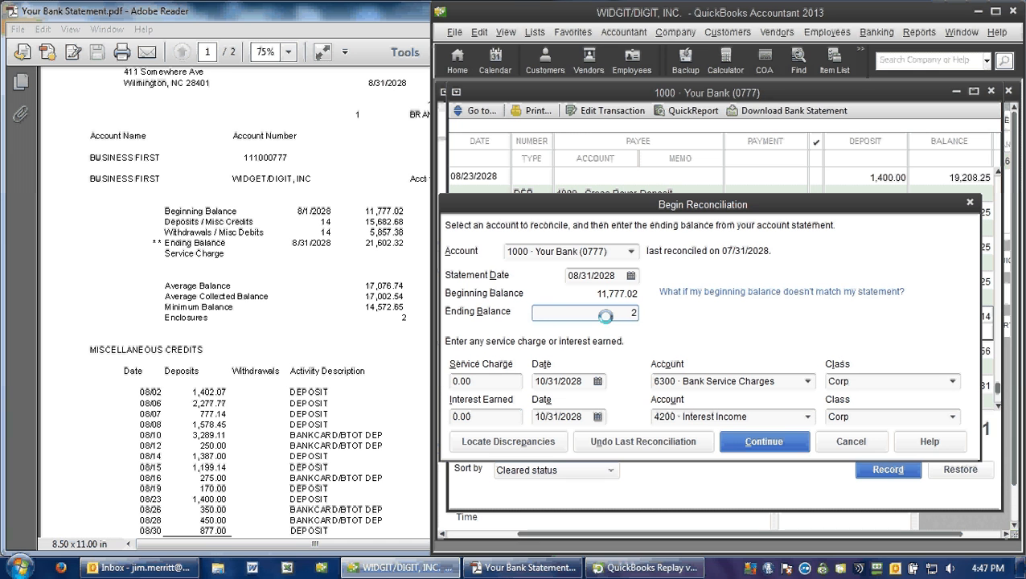
{"action": "type", "text": ".32"}
{"action": "key", "text": "Tab"}
{"action": "left_click", "coordinate": [764, 441]}
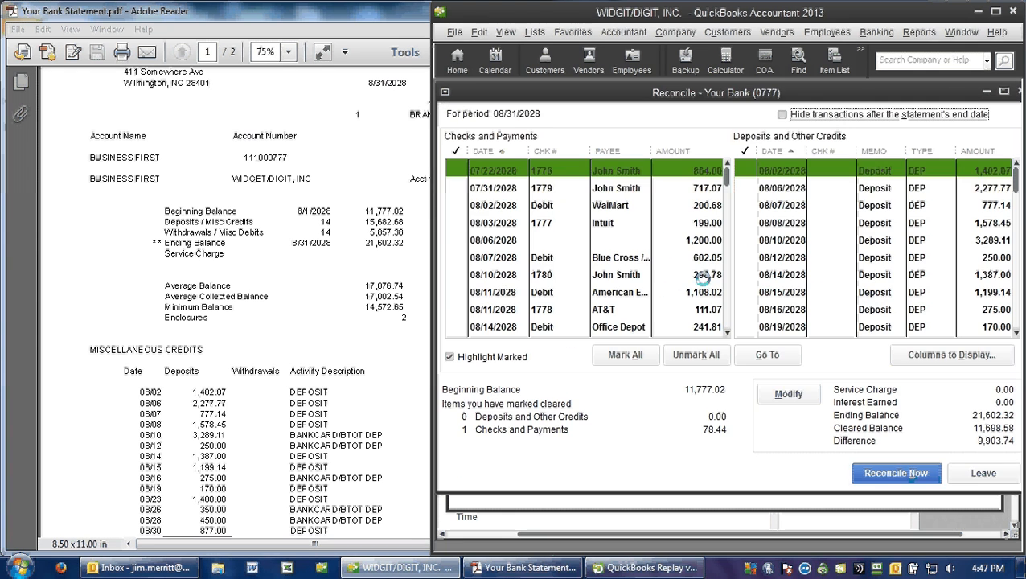
Step: Hide transactions after the statement's end date and reconcile with all items marked except check 1779, sorting payments by check number
{"action": "left_click", "coordinate": [784, 114]}
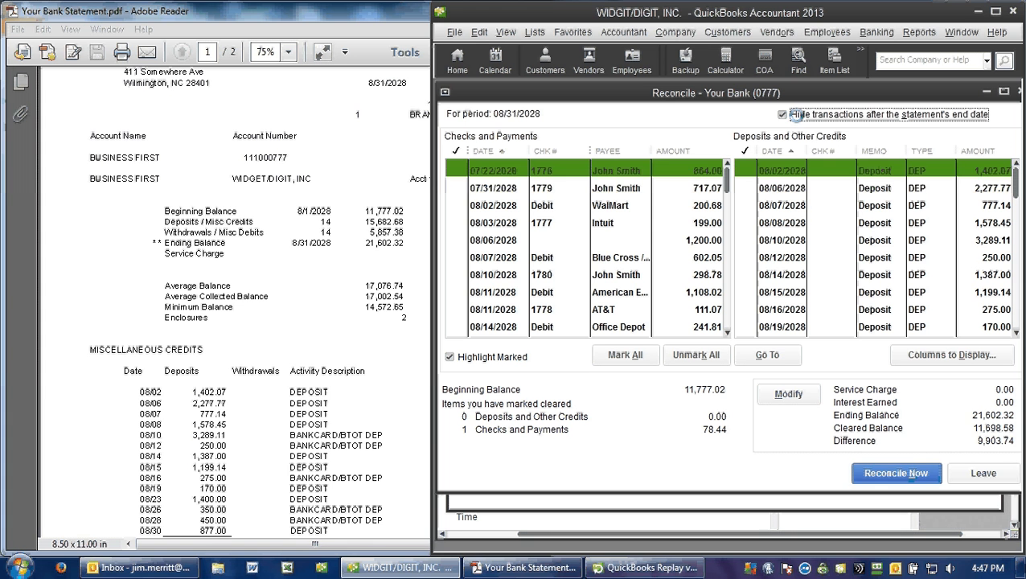
{"action": "left_click", "coordinate": [626, 355]}
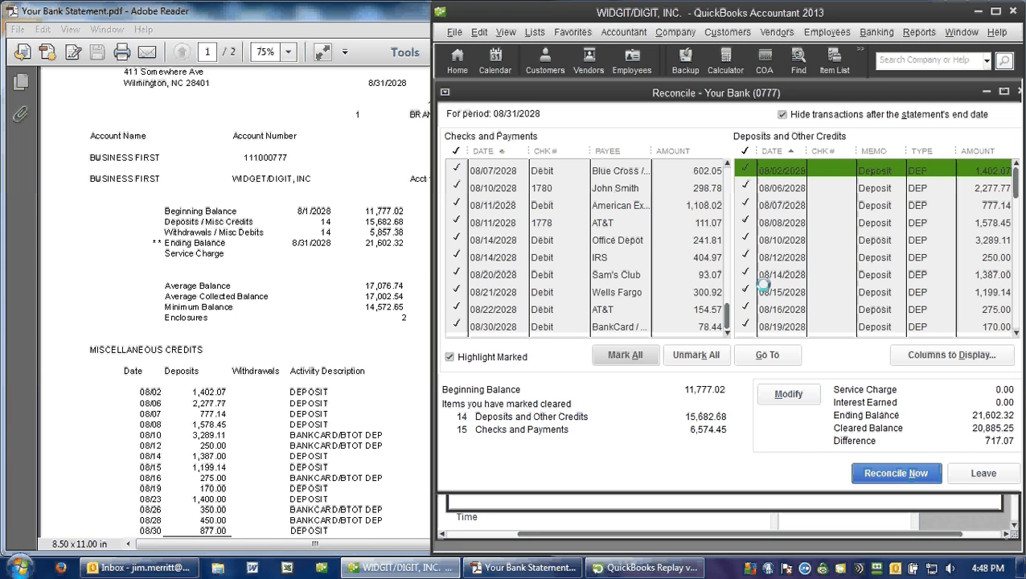
{"action": "left_click", "coordinate": [567, 151]}
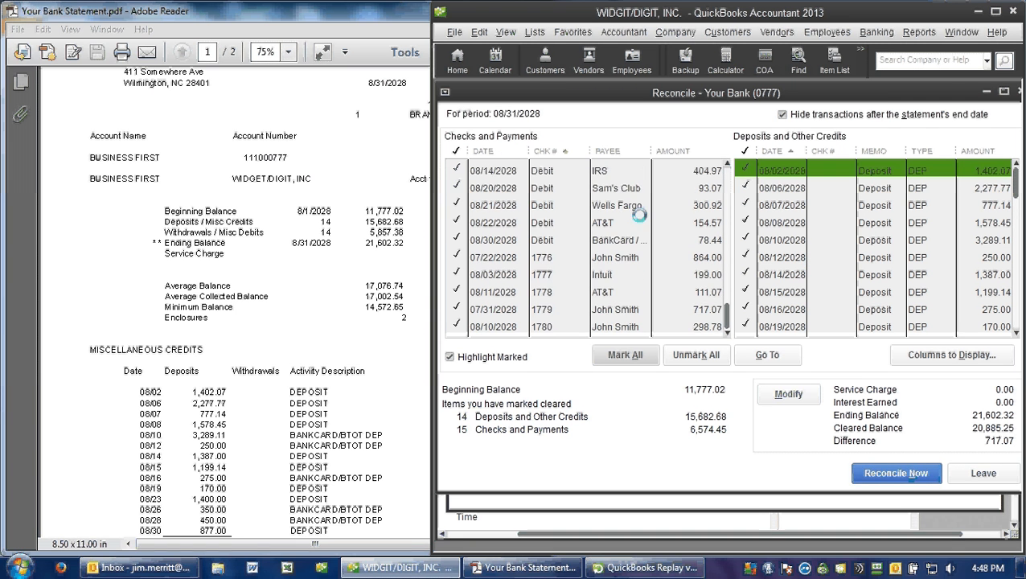
{"action": "left_click", "coordinate": [712, 309]}
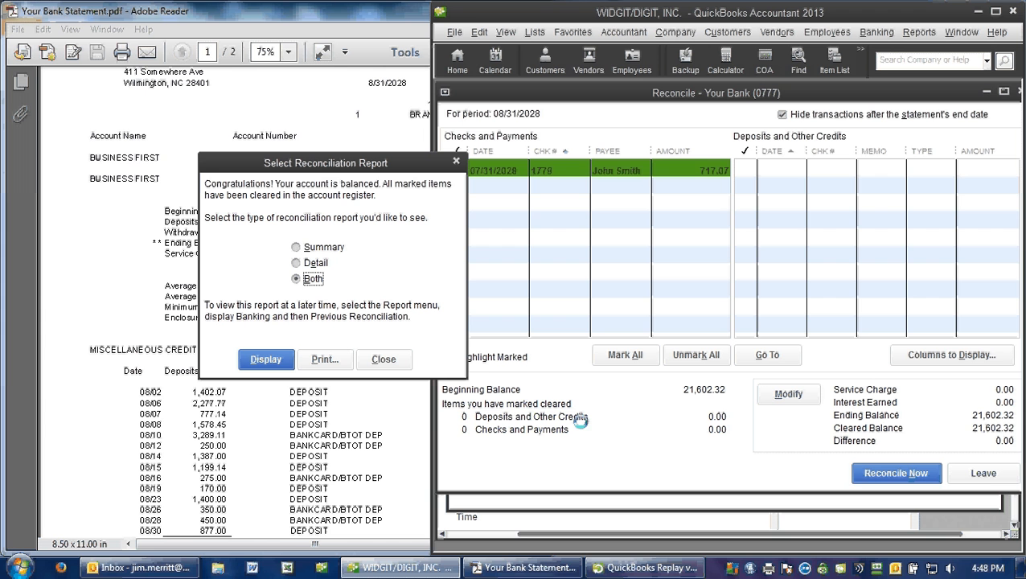
{"action": "left_click", "coordinate": [639, 568]}
{"action": "left_click", "coordinate": [635, 488]}
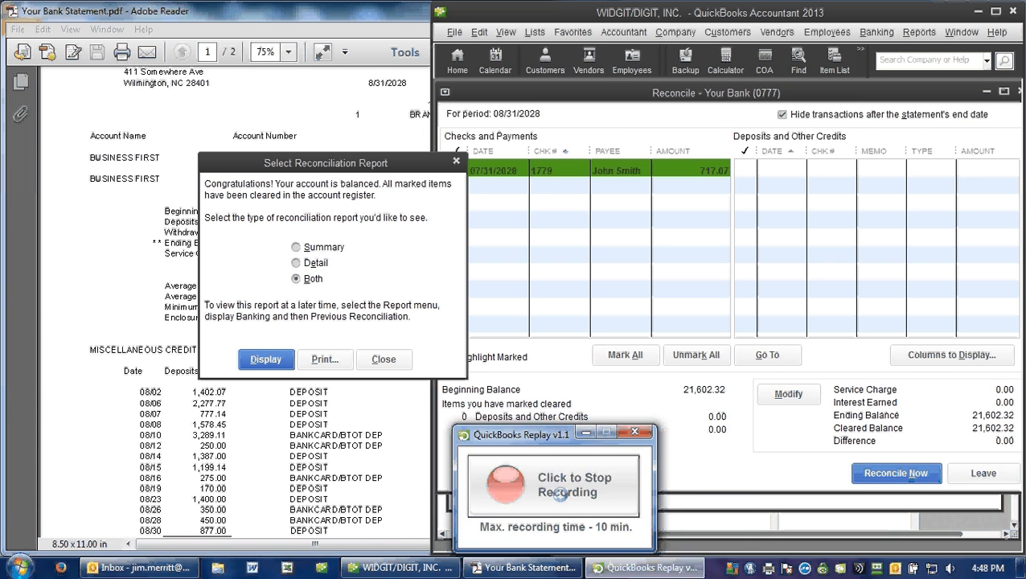